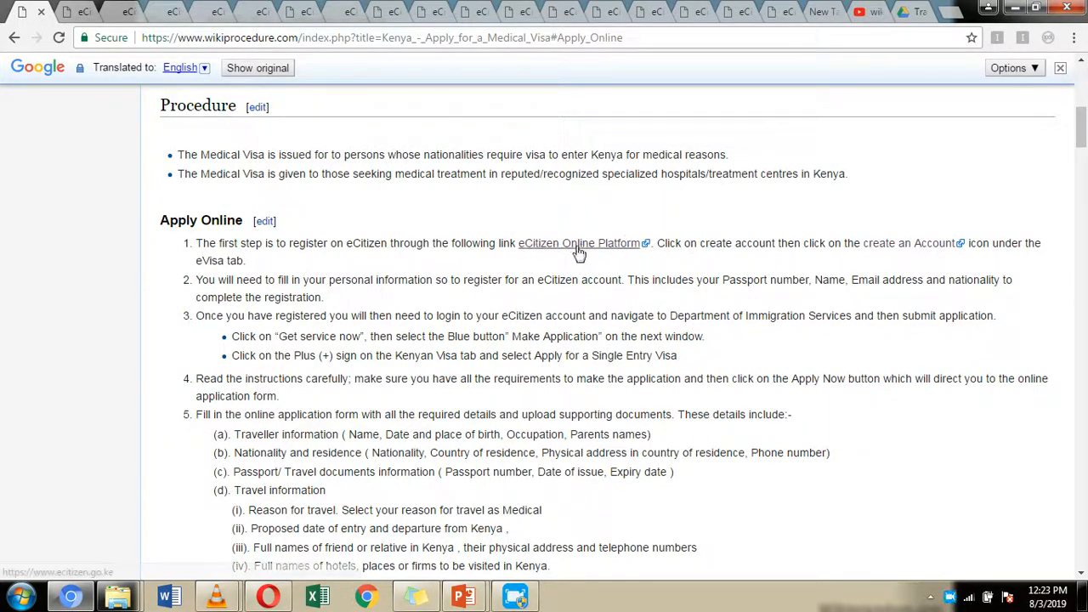
Open the eVisa Visitors account registration form on eCitizen and review its personal, email, password and nationality fields
click(74, 11)
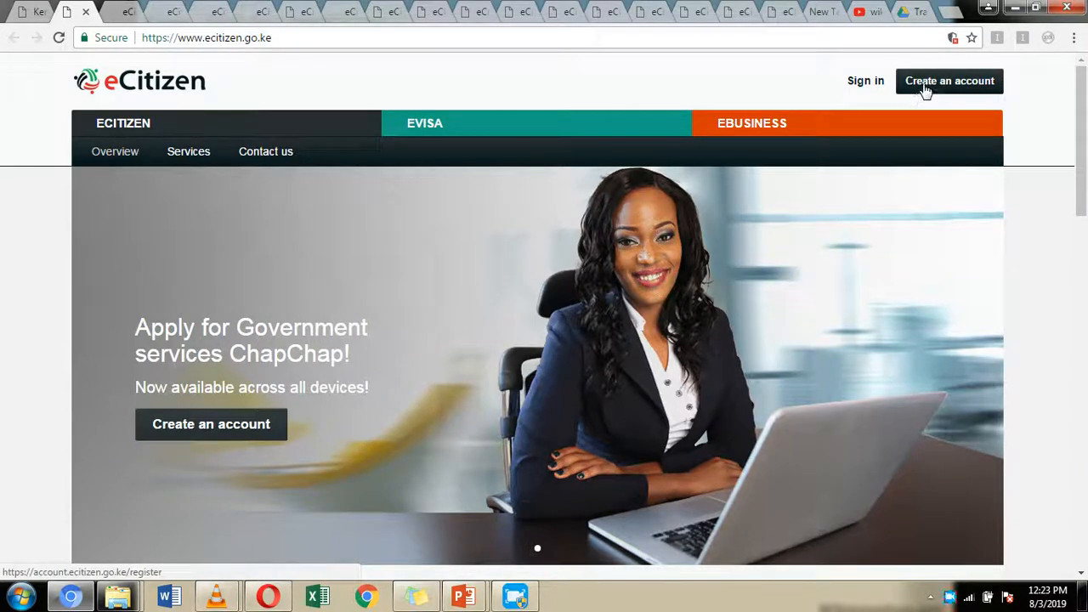
click(119, 8)
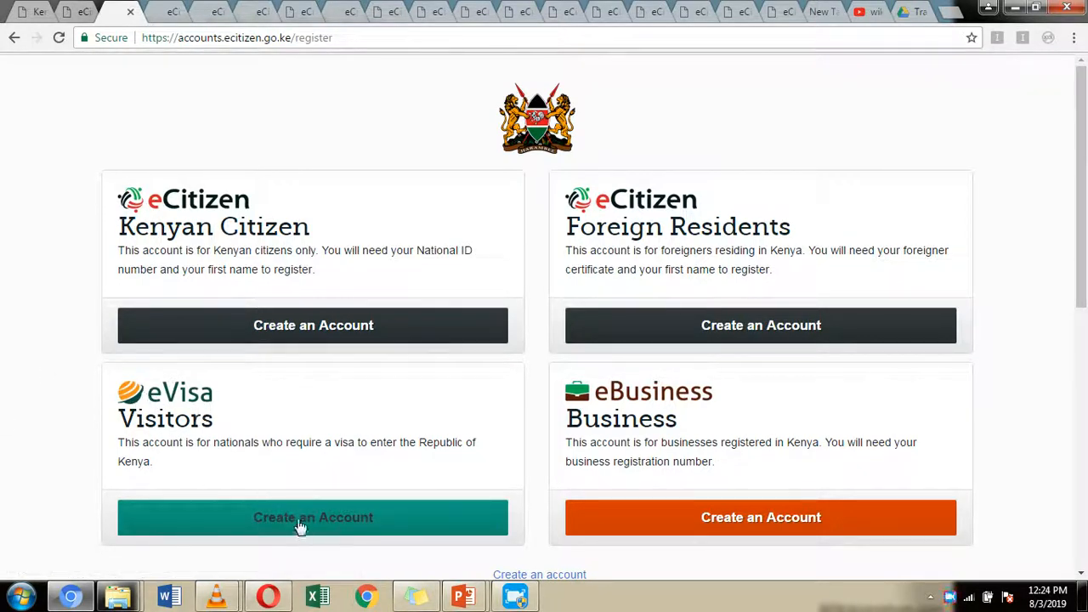
click(150, 9)
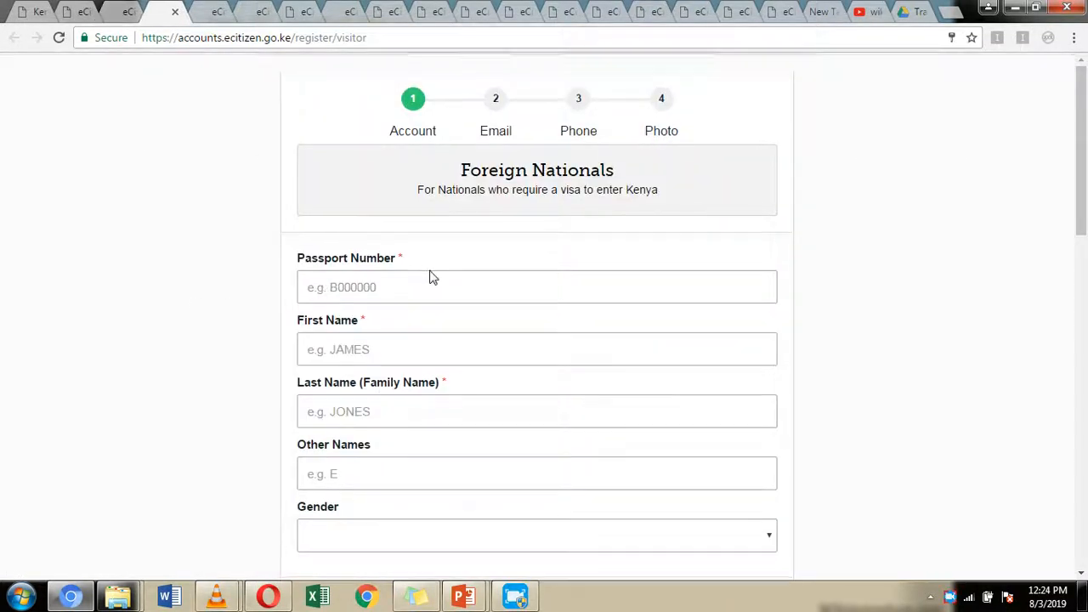
scroll(450, 177, down, 1)
scroll(316, 190, down, 1)
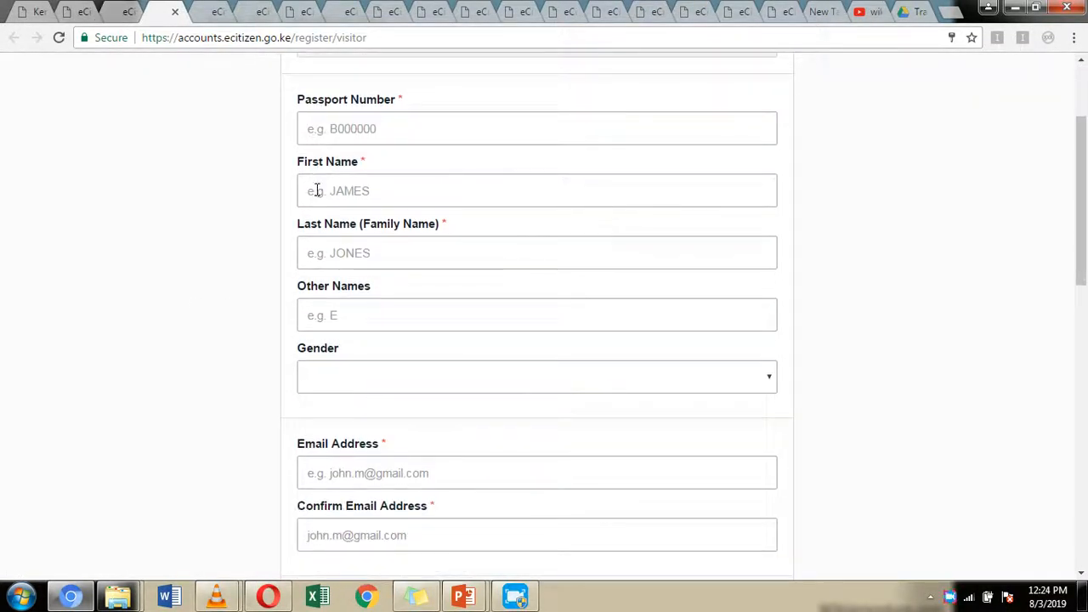
scroll(352, 387, down, 3)
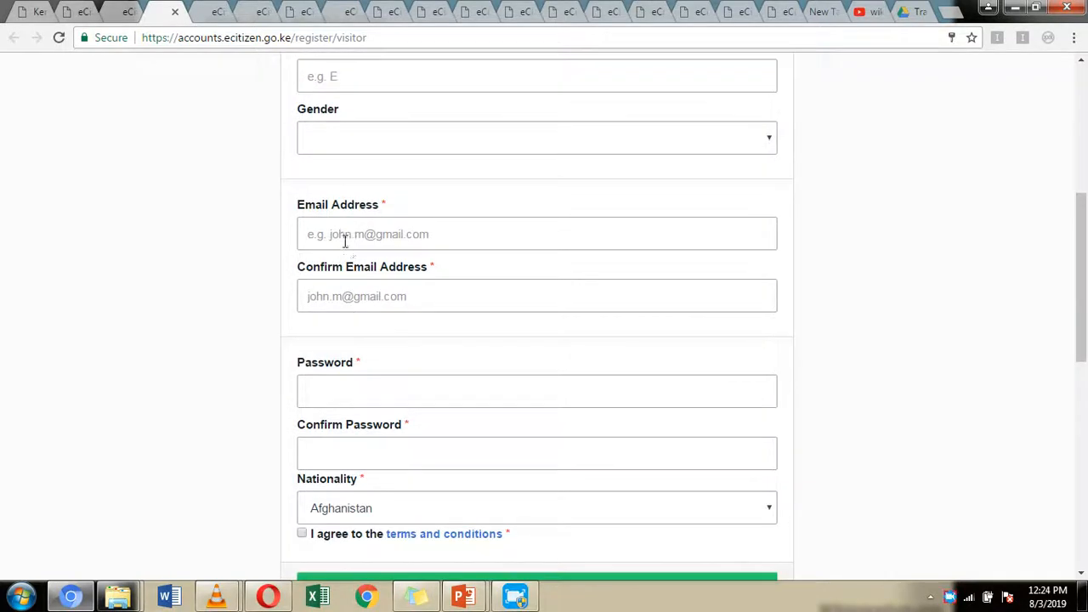
scroll(362, 374, down, 3)
scroll(366, 247, up, 2)
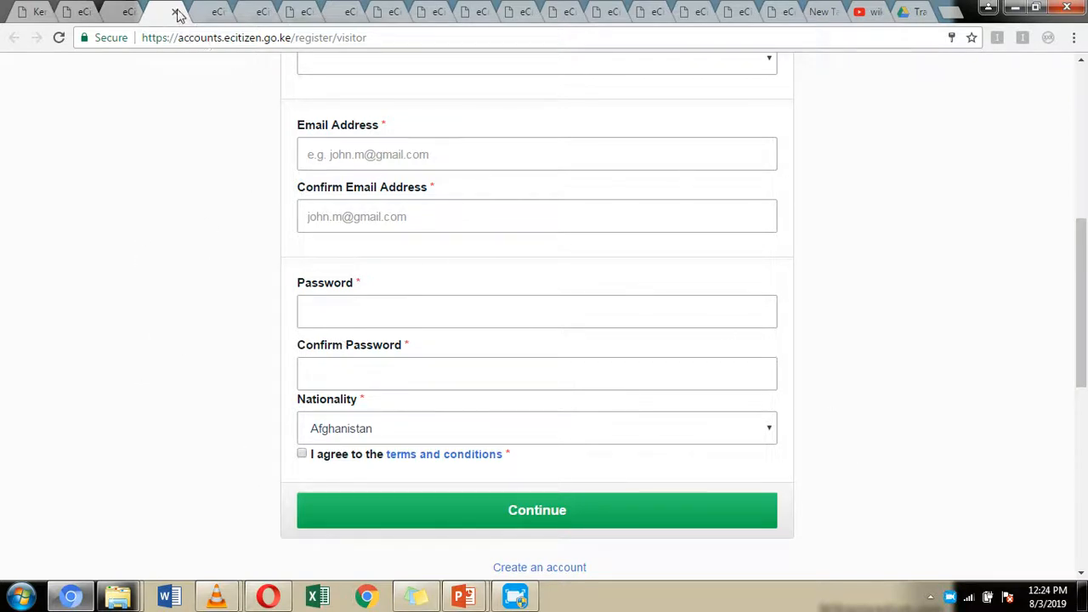
Go through the eCitizen login and Department of Immigration Services dashboard to the Kenyan Visa option "Apply for a Single Entry Visa"
click(204, 17)
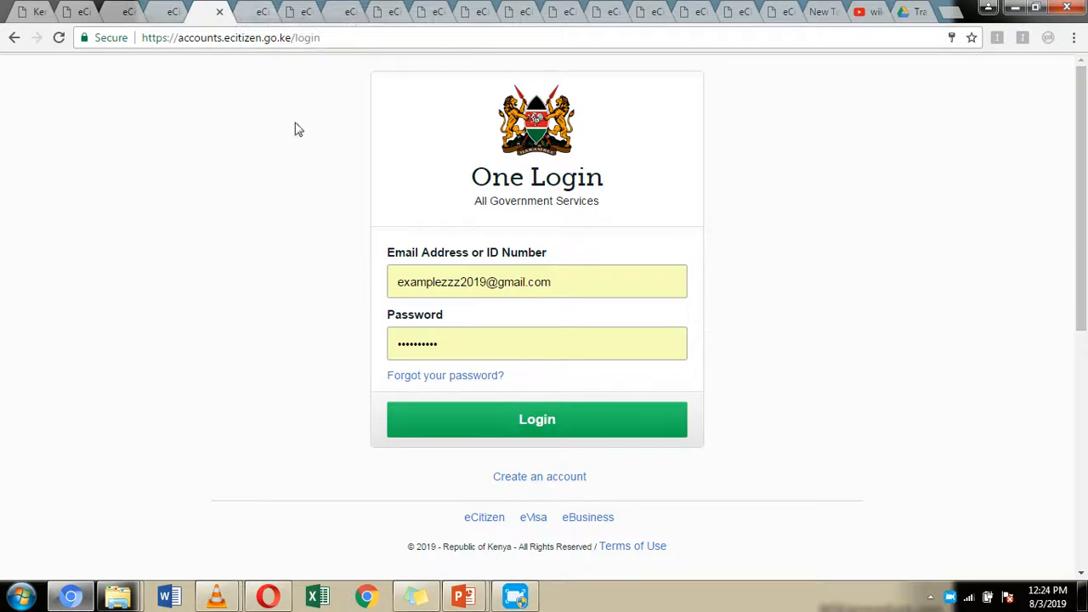
click(245, 17)
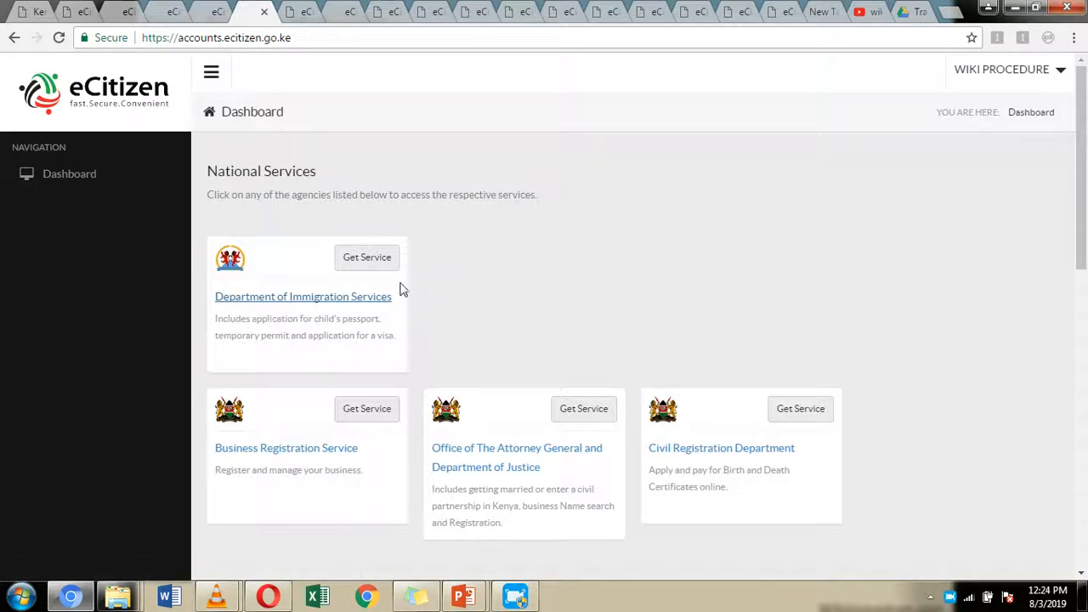
click(295, 9)
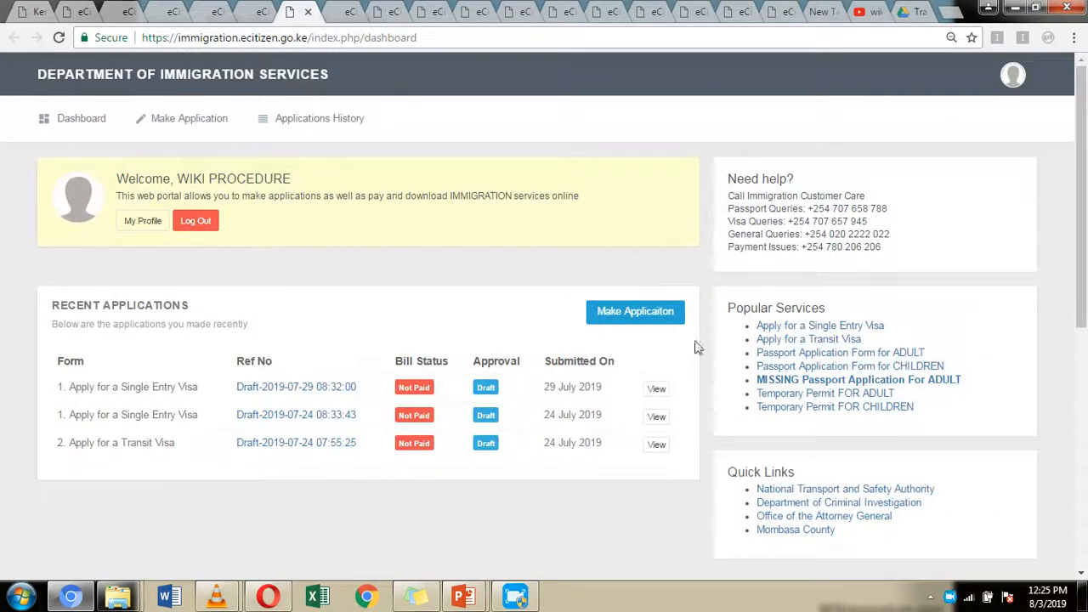
click(338, 10)
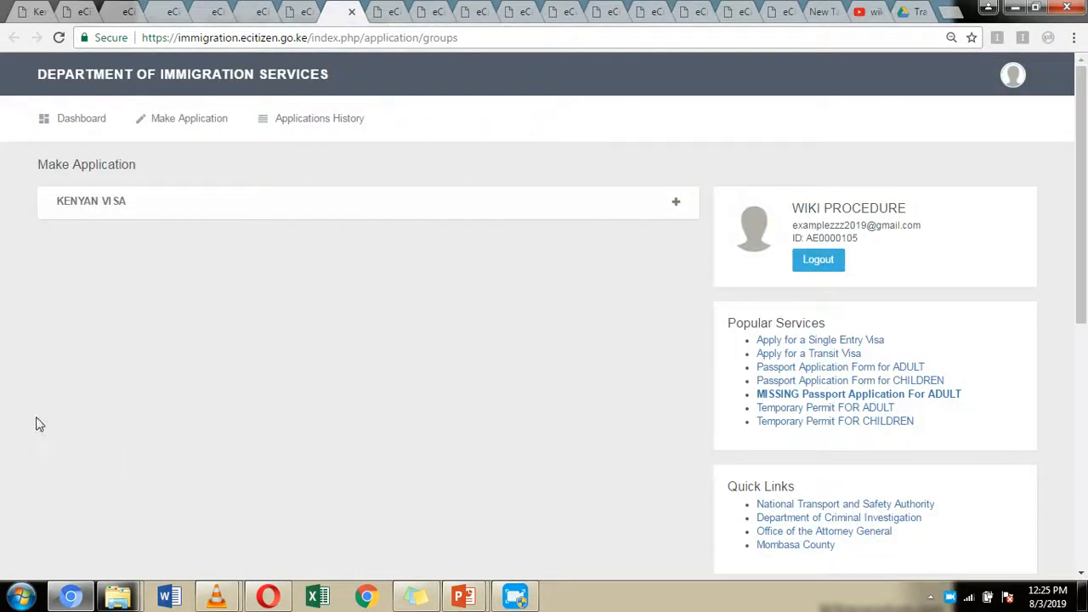
click(678, 206)
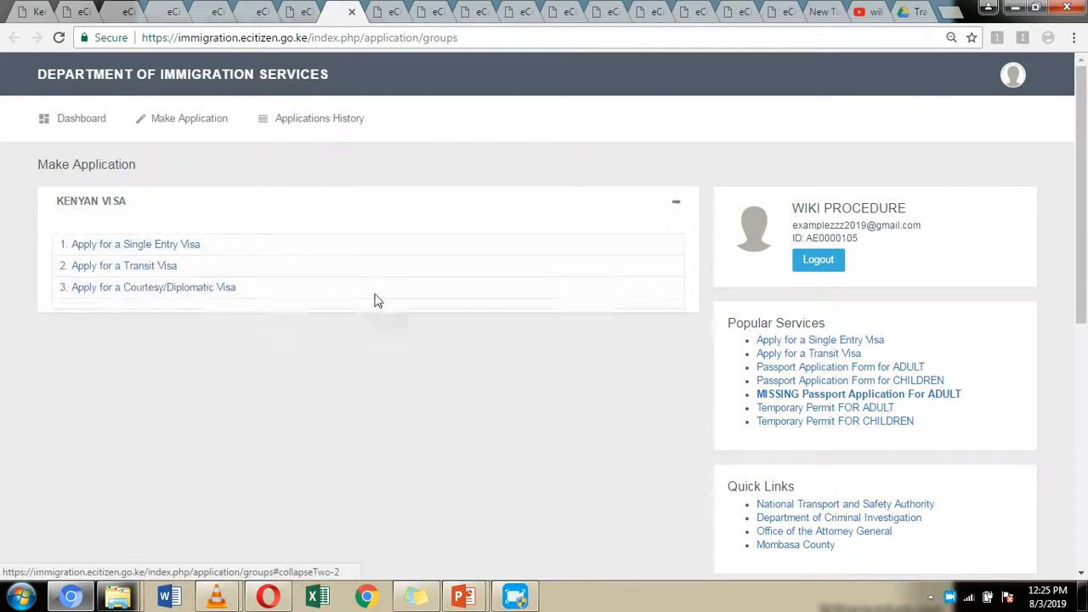
click(143, 246)
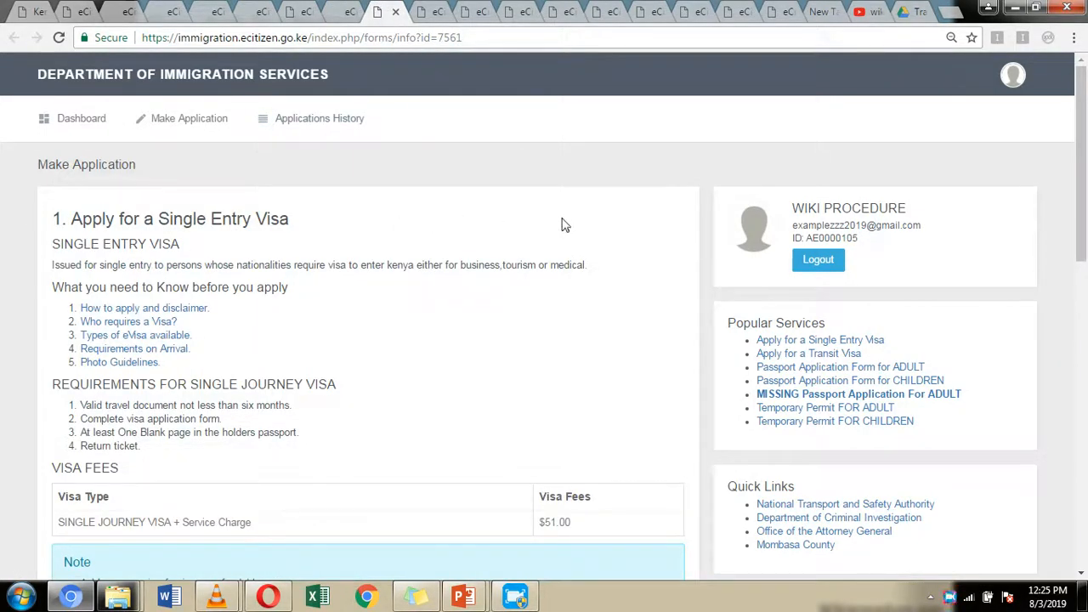
Review the single entry visa requirements, fees and notes, and start the application
scroll(196, 228, down, 1)
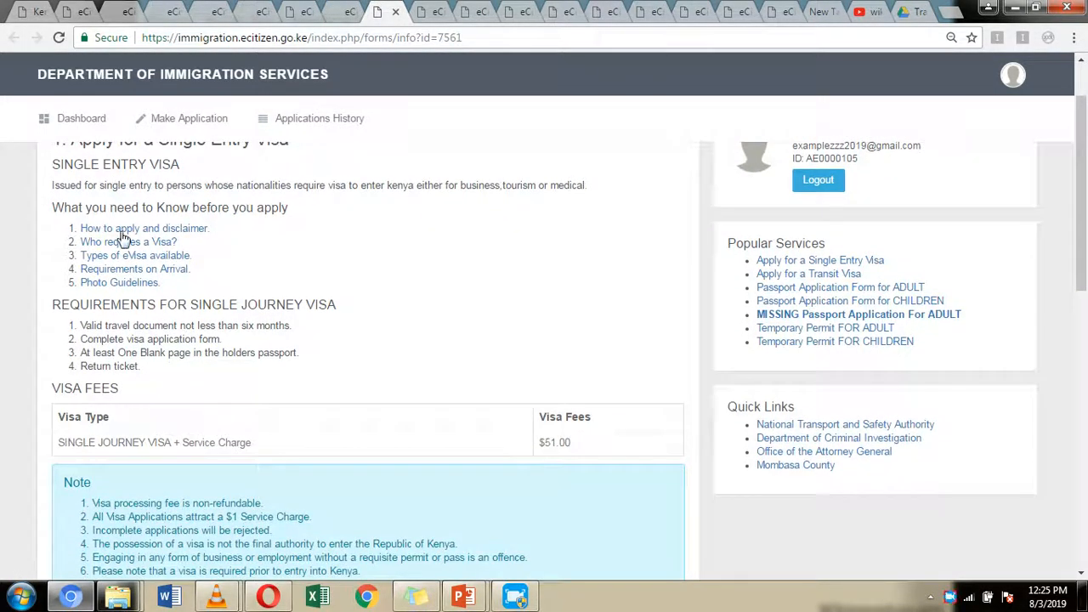
scroll(126, 242, down, 2)
scroll(127, 251, down, 1)
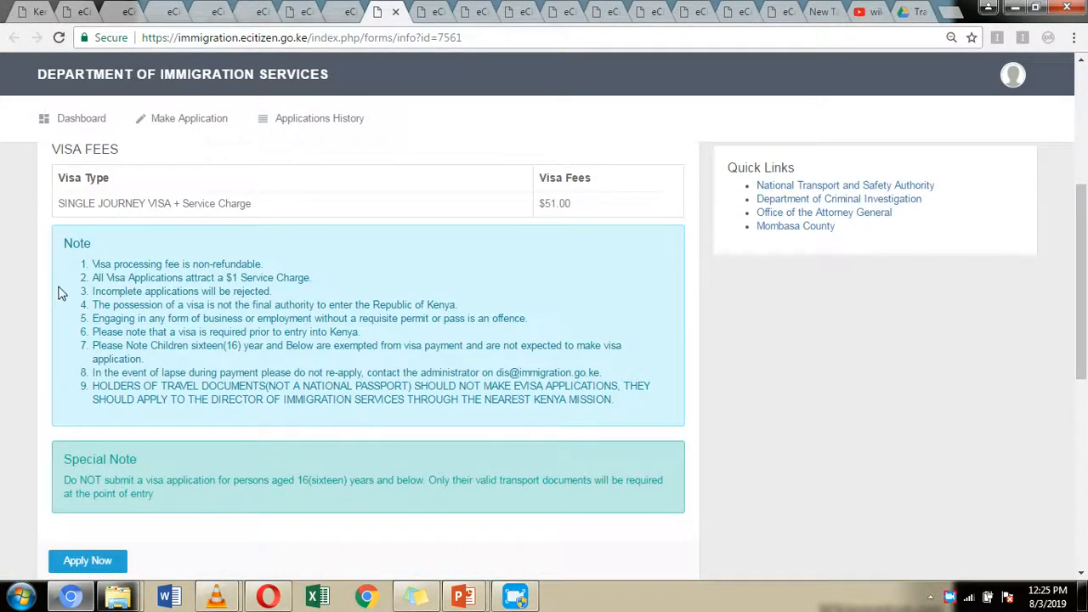
scroll(294, 405, down, 1)
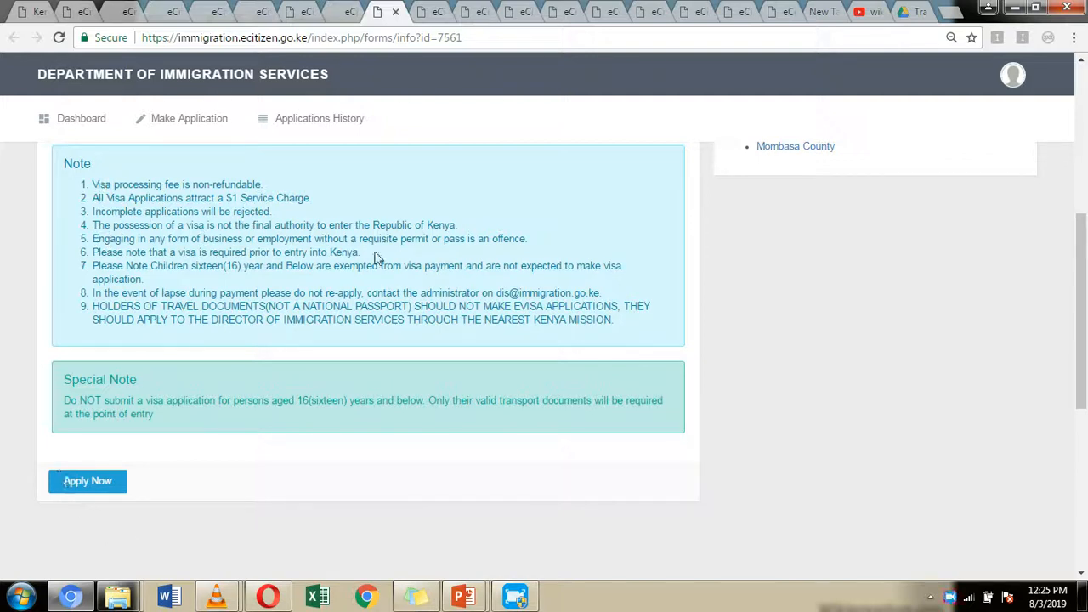
click(88, 482)
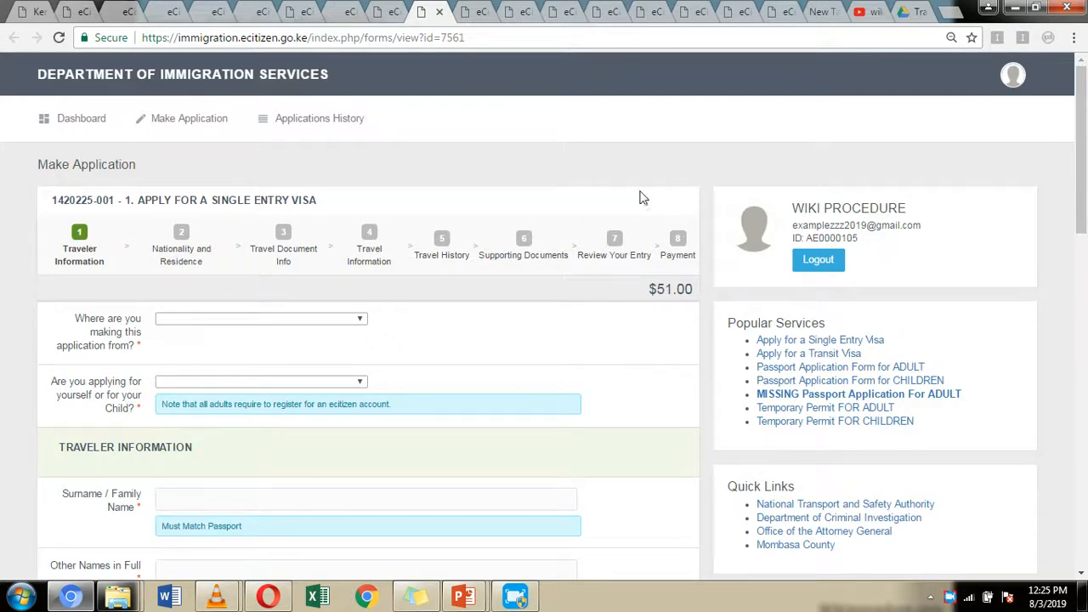
Examine the choices for where the application is made from and for whom it is made, without selecting any
scroll(639, 204, down, 1)
scroll(634, 204, up, 1)
click(353, 323)
click(513, 336)
click(348, 384)
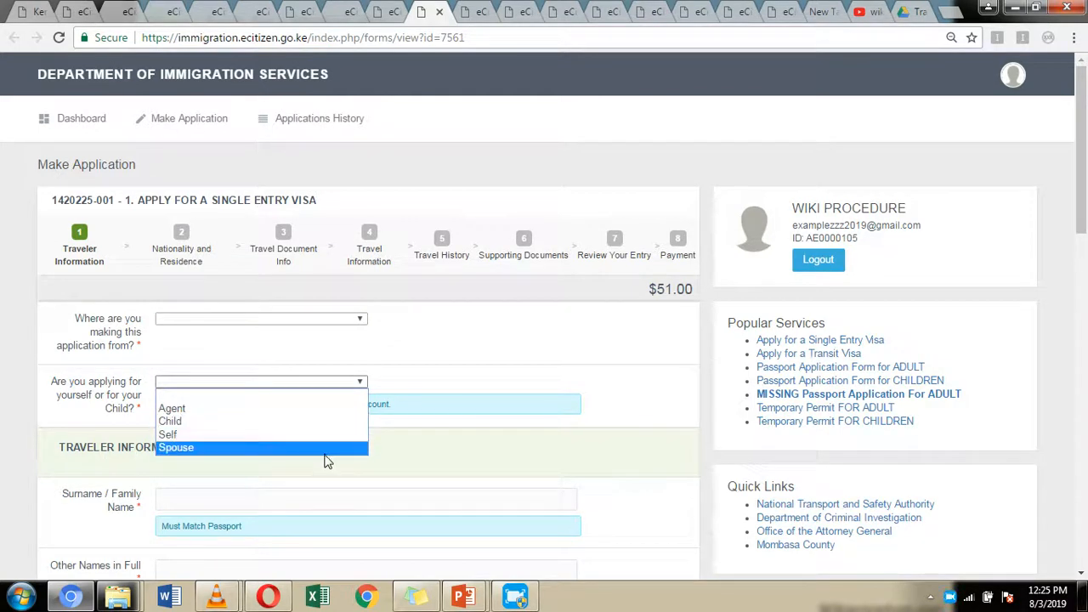
click(459, 352)
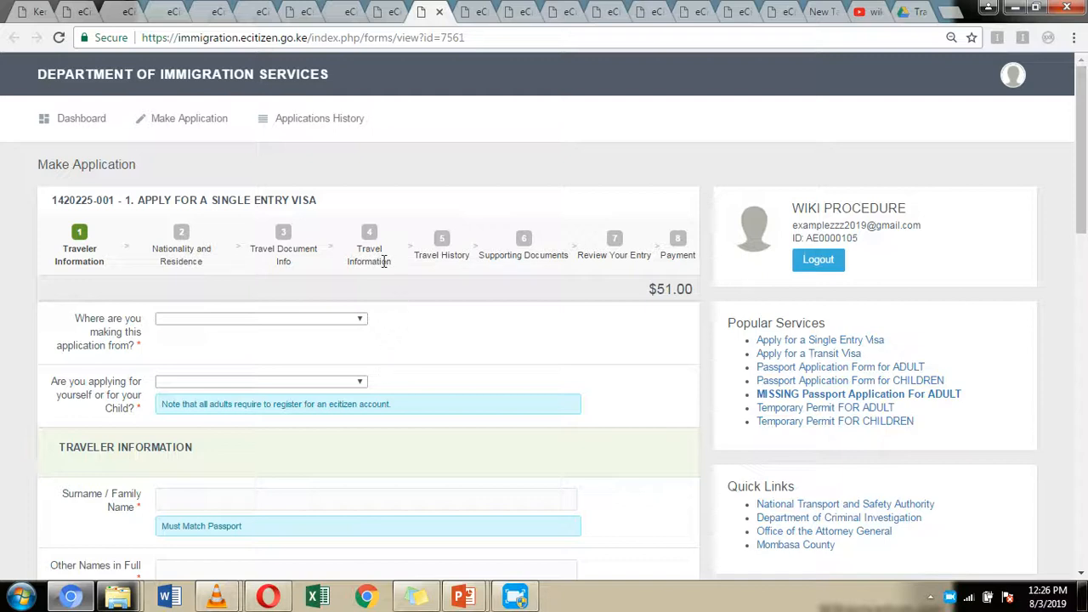
Review the Traveler Information fields, from surname and date of birth to occupation and parents' and spouse's names
scroll(556, 291, down, 3)
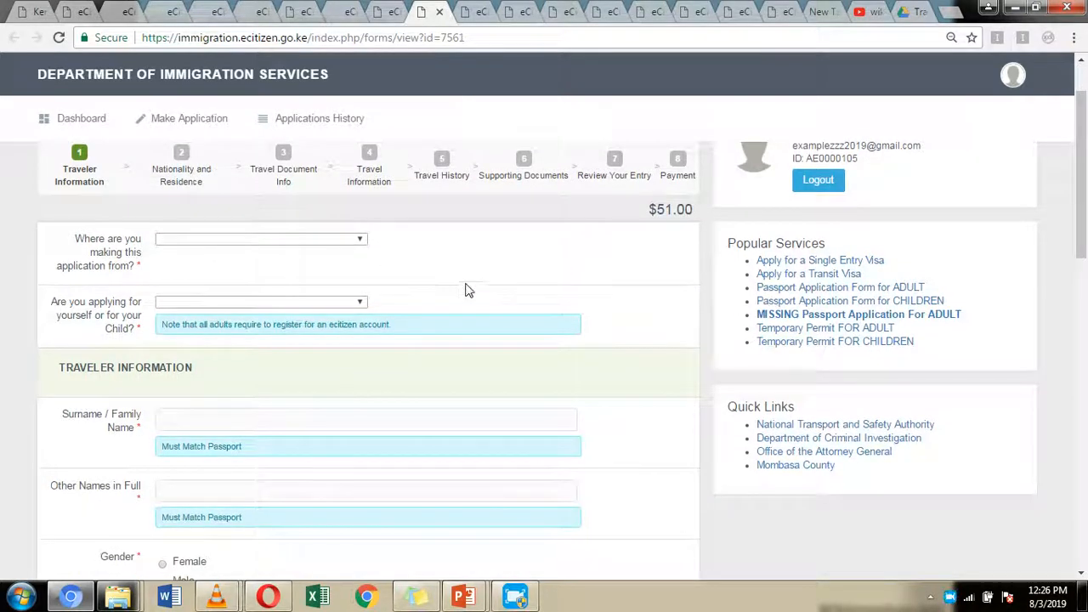
scroll(592, 235, down, 3)
scroll(592, 235, up, 1)
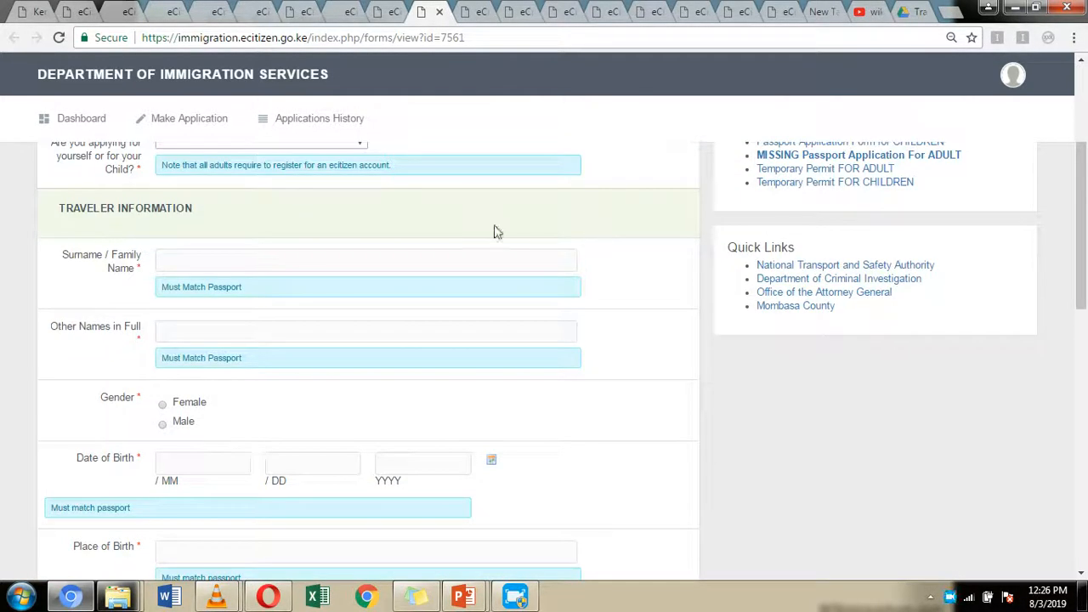
scroll(369, 213, down, 1)
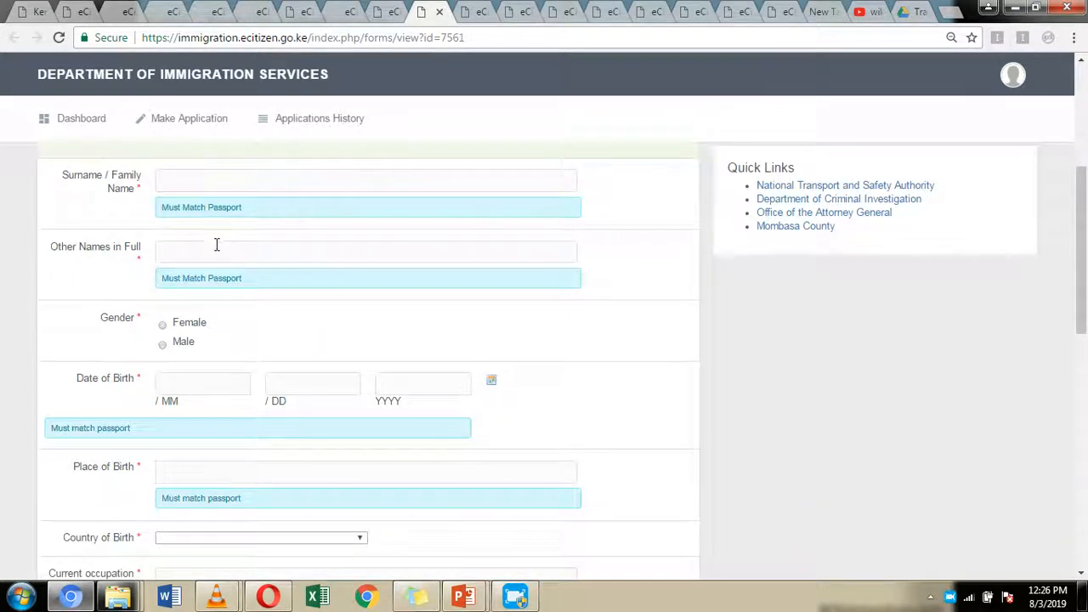
scroll(216, 303, down, 3)
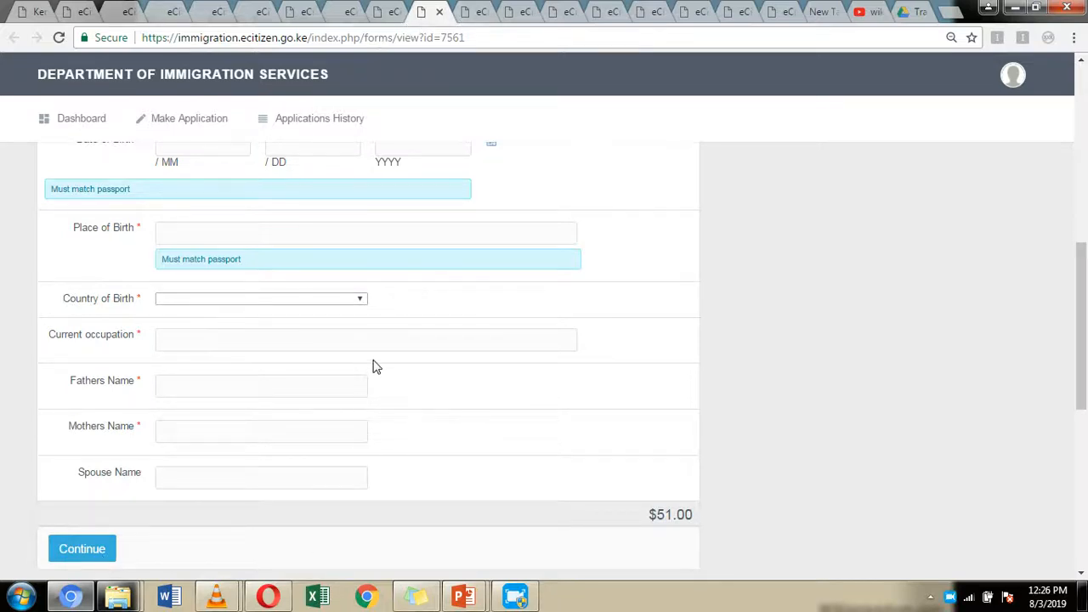
scroll(377, 364, up, 7)
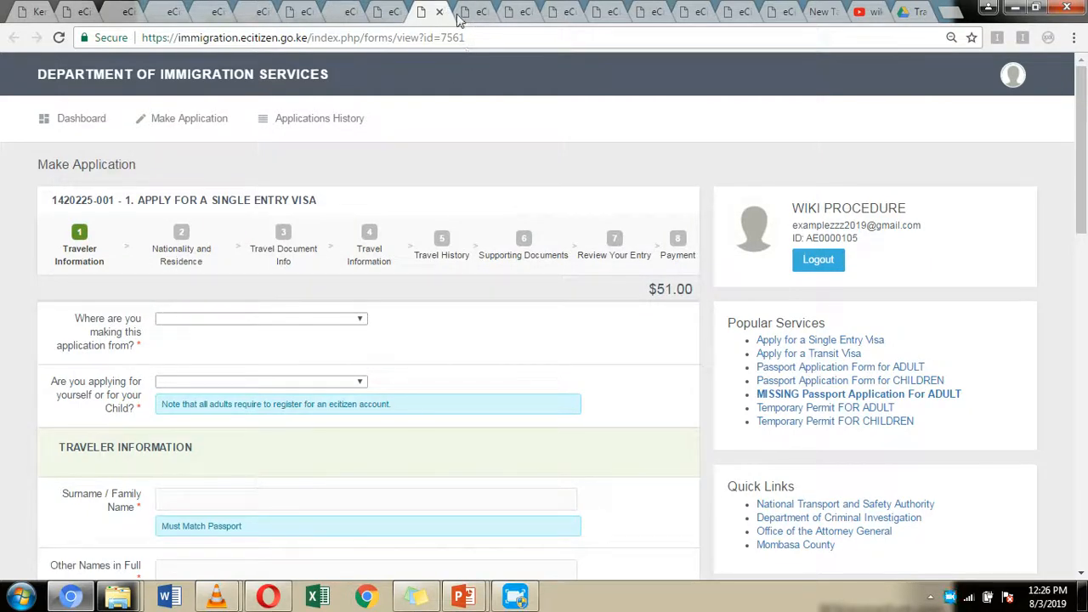
Open the Nationality and Residence page and examine its nationality list, address, phone, city and email fields
click(465, 22)
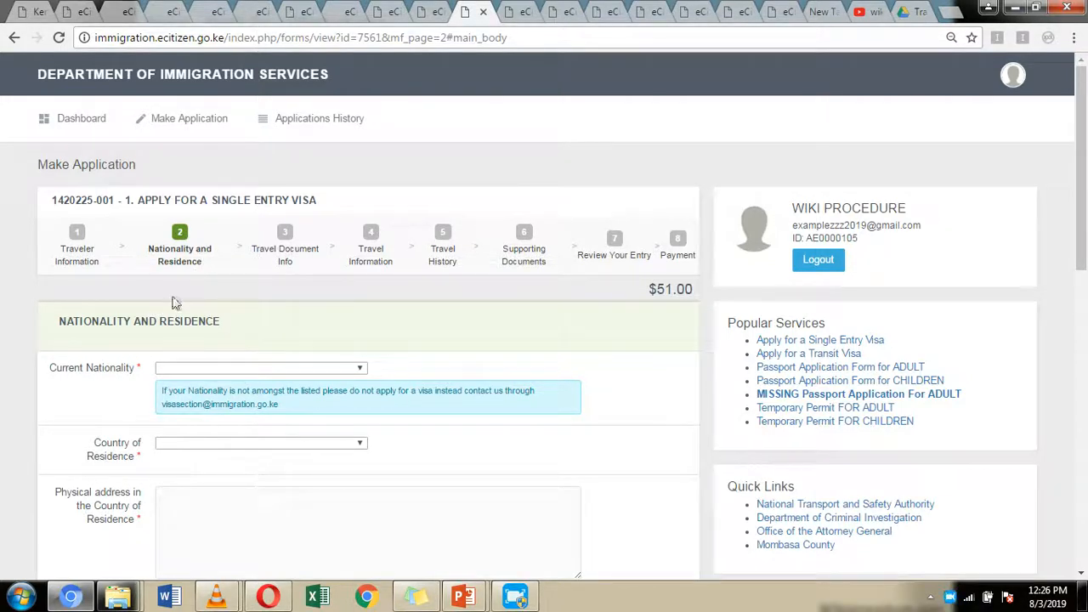
click(336, 369)
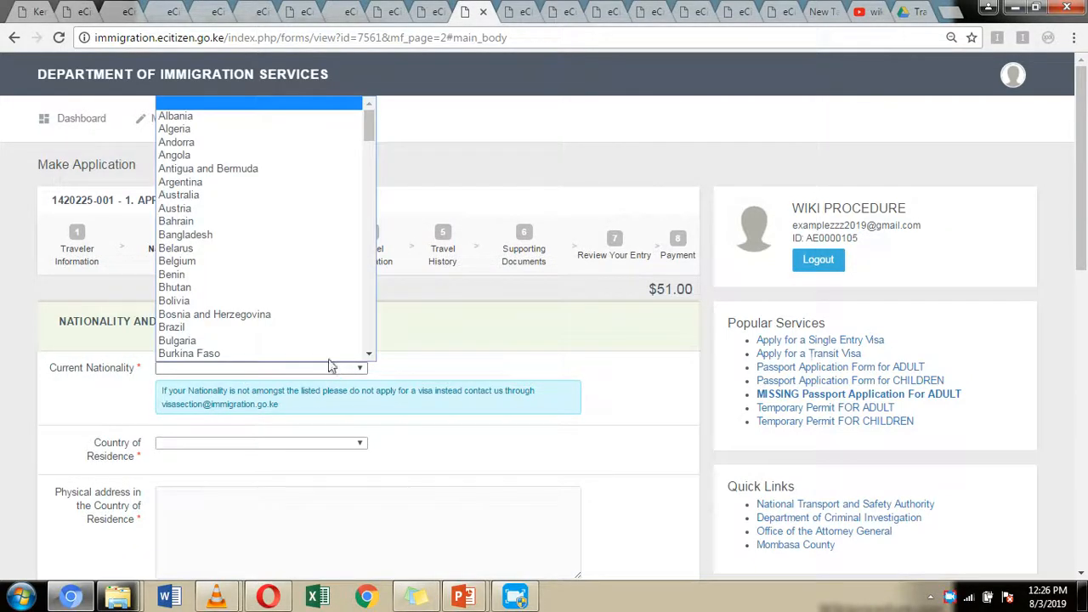
scroll(459, 365, down, 2)
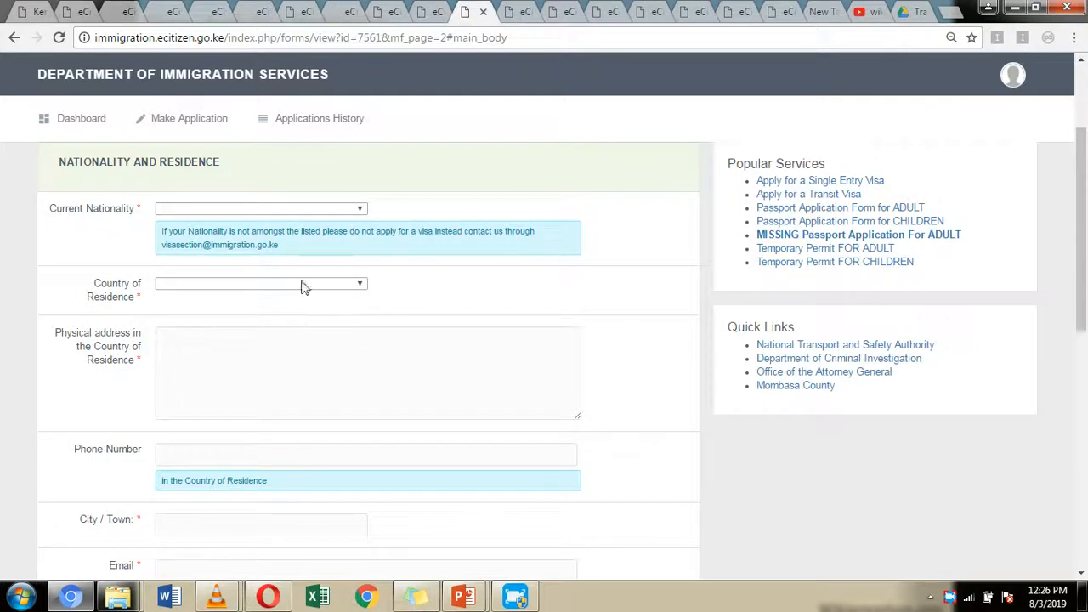
scroll(304, 323, down, 1)
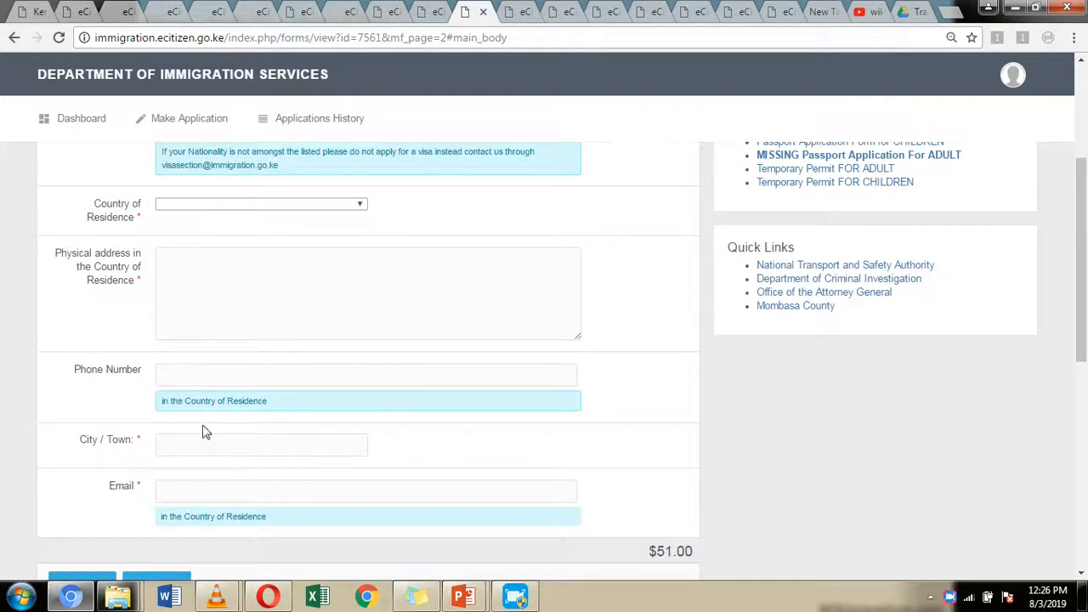
scroll(212, 459, down, 1)
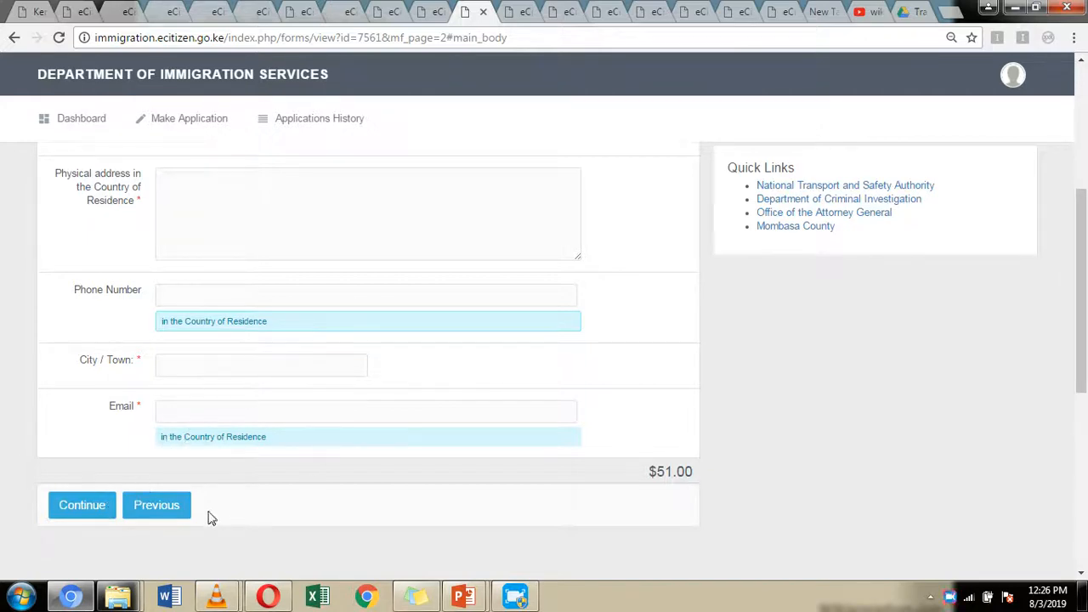
click(85, 507)
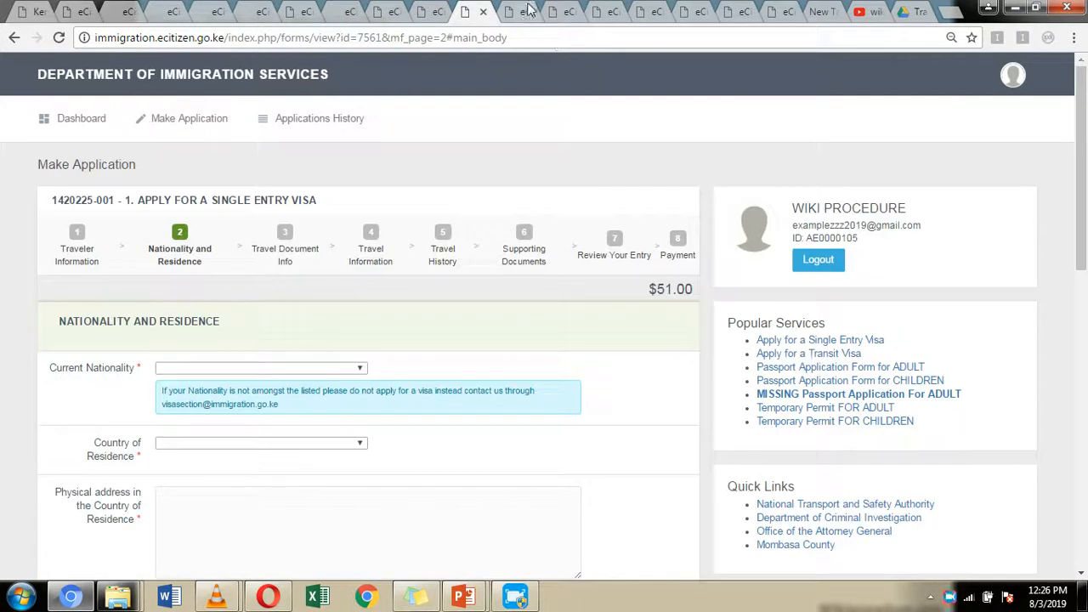
Open the Travel Document Info page and review the passport number, issue, expiry and issuing authority fields
click(527, 10)
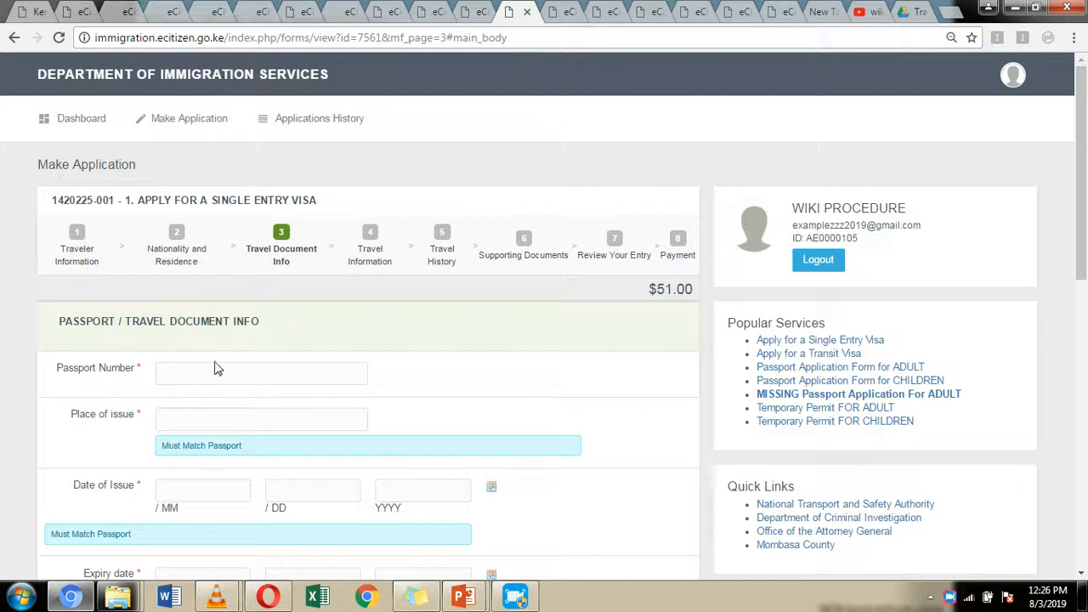
scroll(218, 369, down, 1)
scroll(249, 338, down, 2)
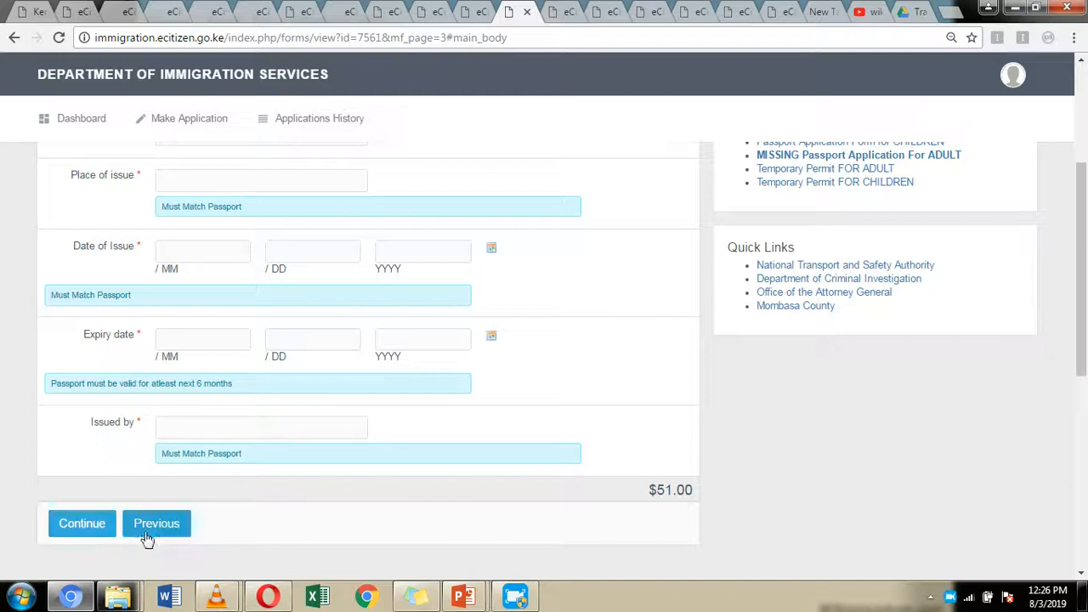
scroll(557, 250, up, 3)
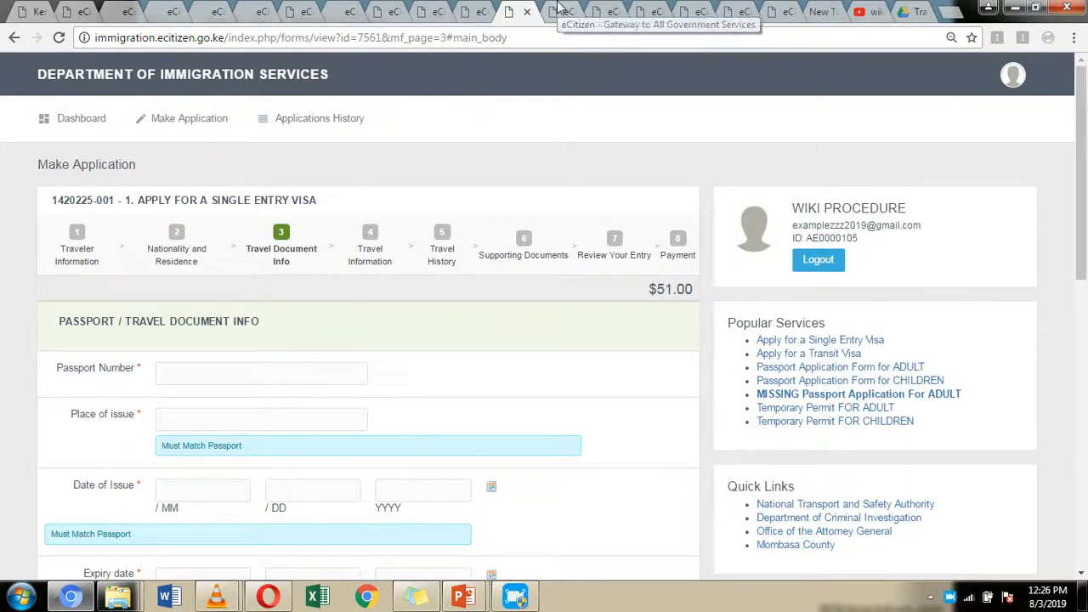
Open the Travel Information page and set the reason for travel to Medical
click(559, 10)
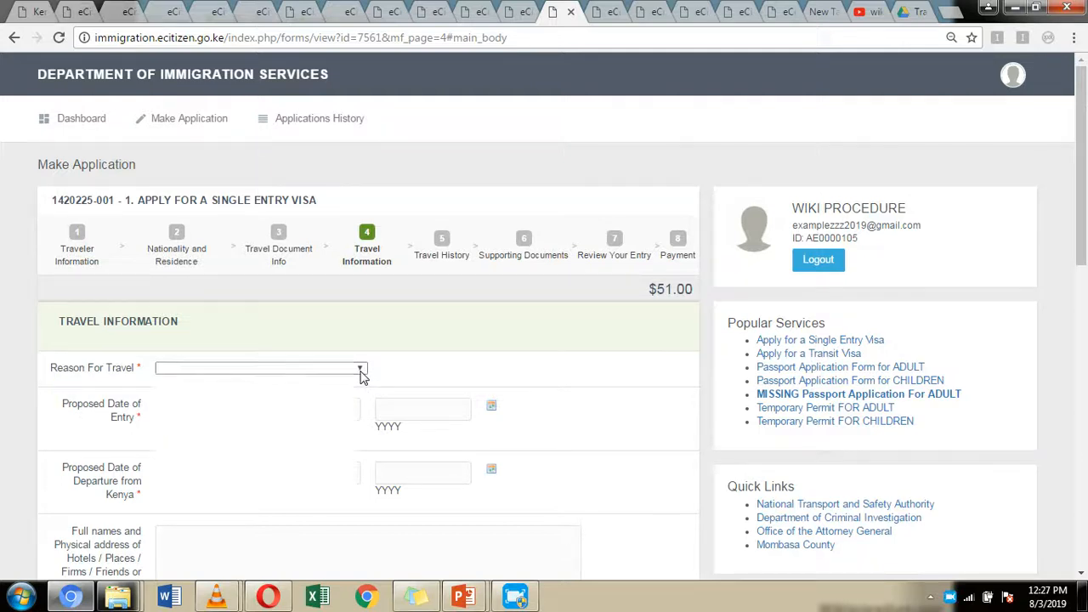
click(361, 370)
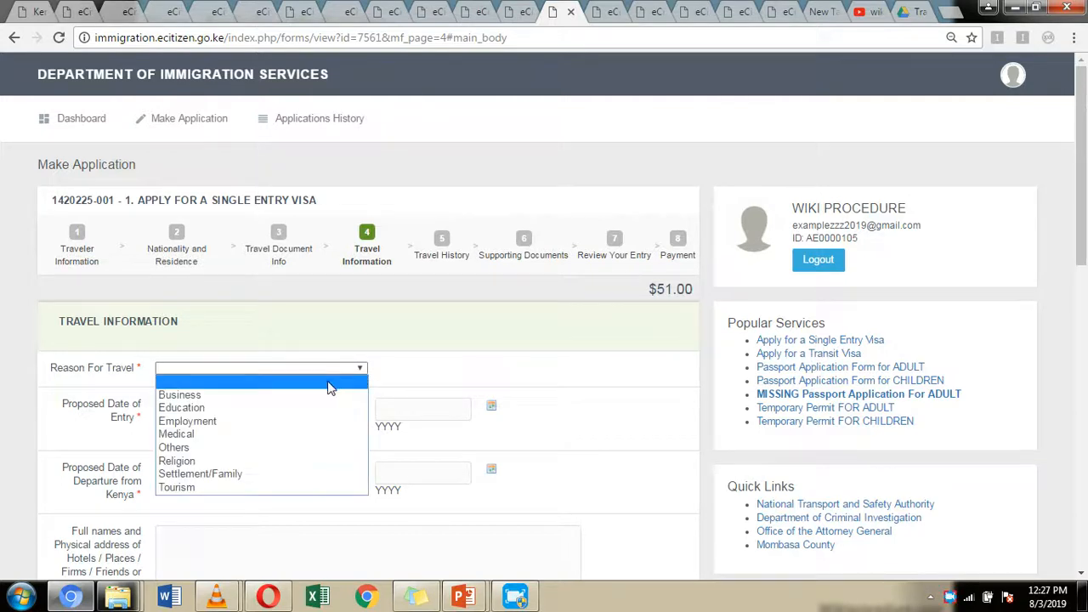
click(289, 435)
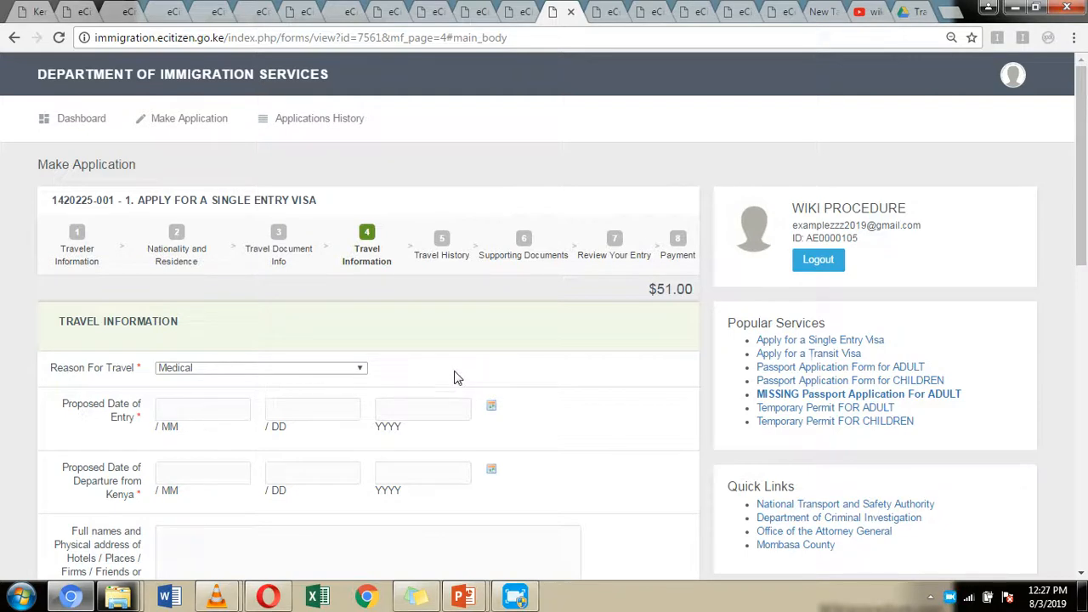
Set the arrival mode to Air and the point of entry to Jomo Kenyatta Airport, Nairobi
scroll(227, 385, down, 1)
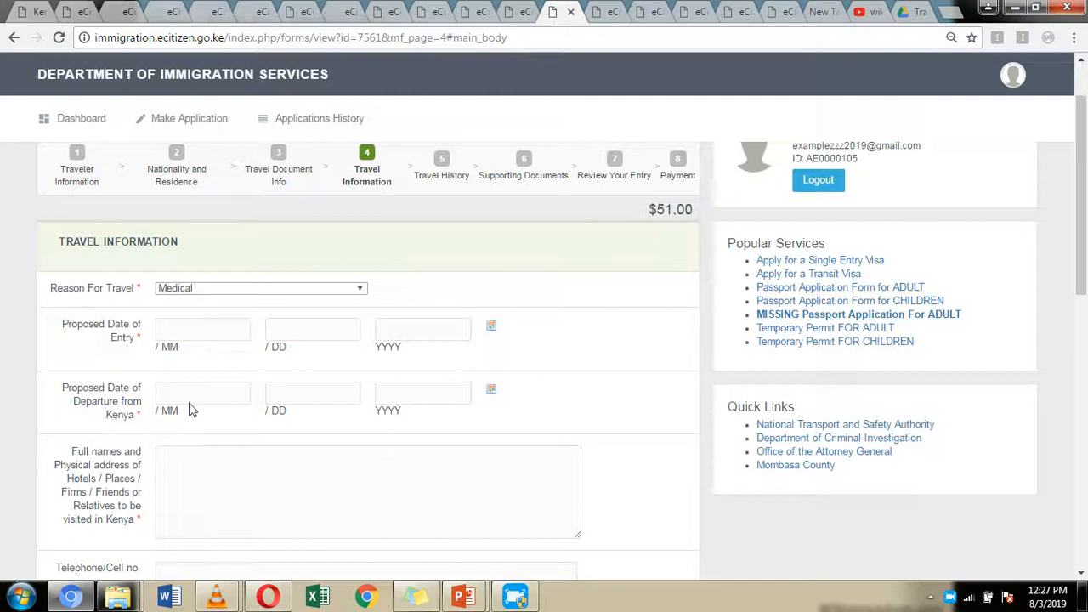
scroll(238, 400, down, 2)
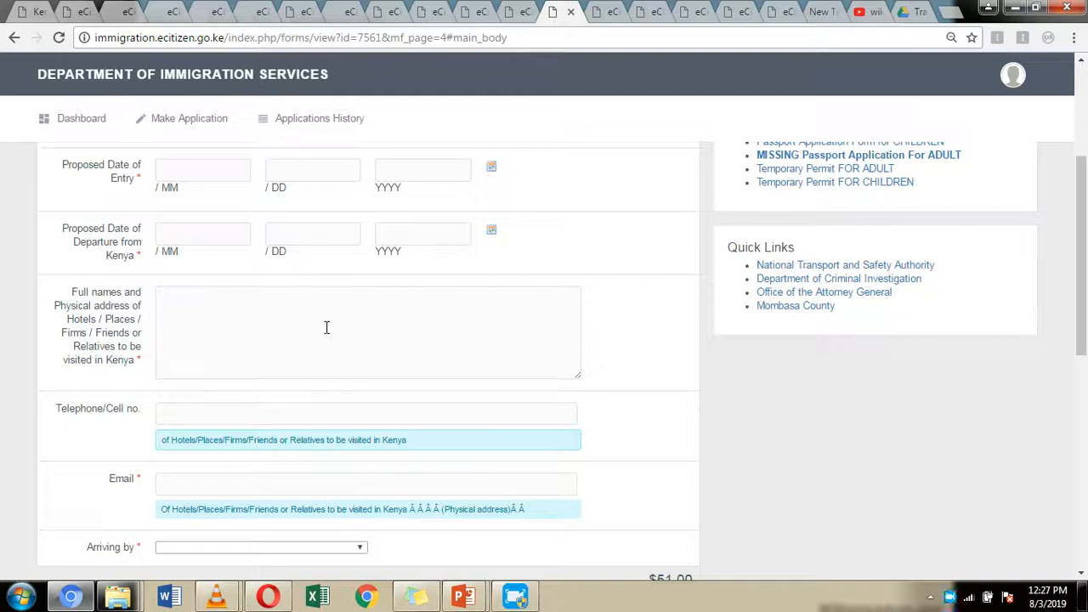
scroll(255, 361, down, 3)
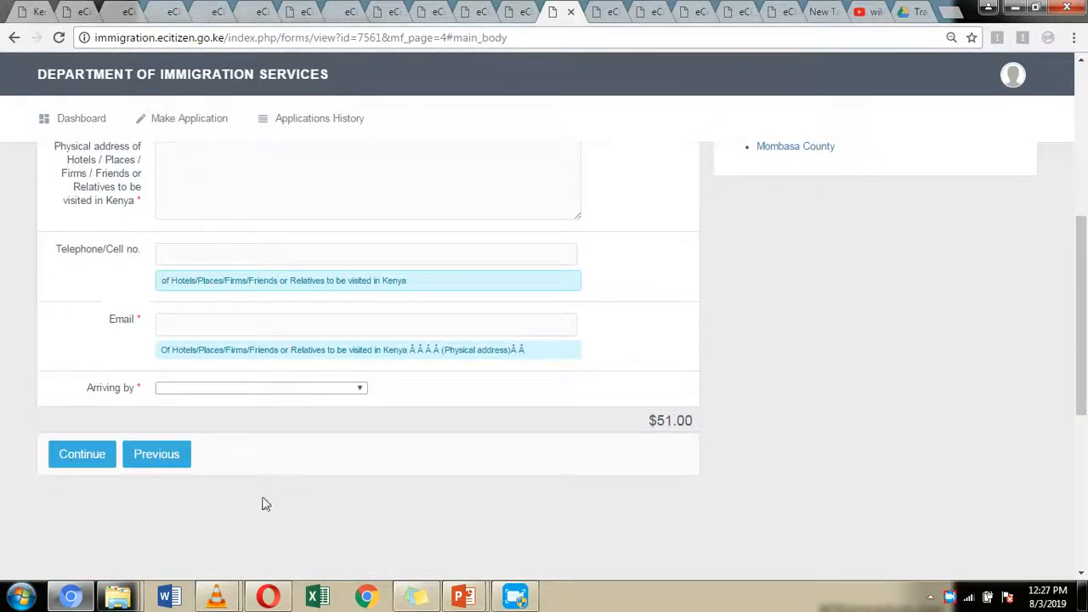
click(361, 389)
click(345, 417)
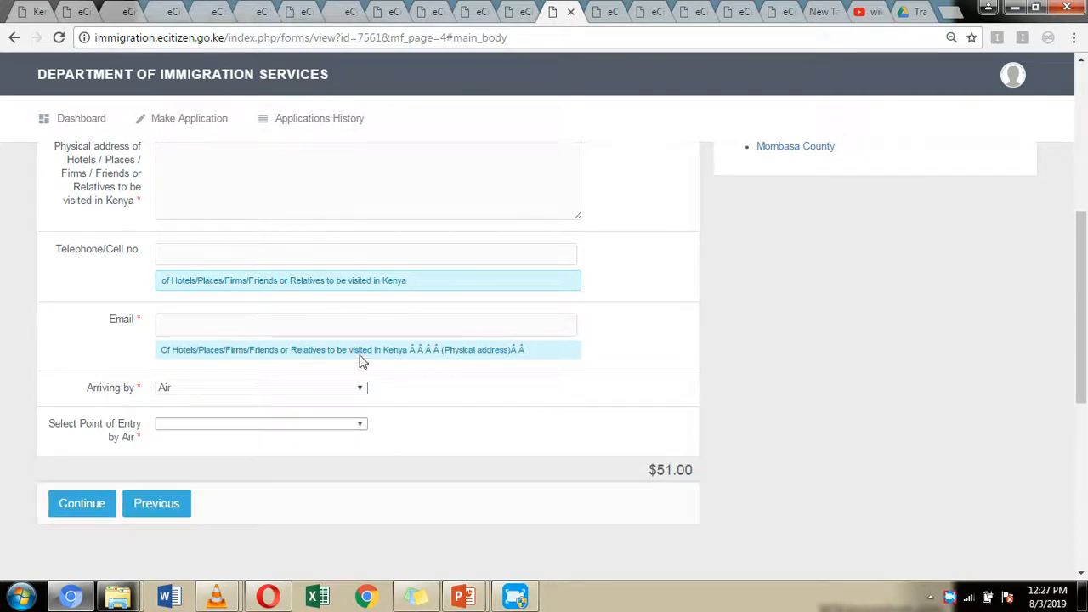
click(362, 427)
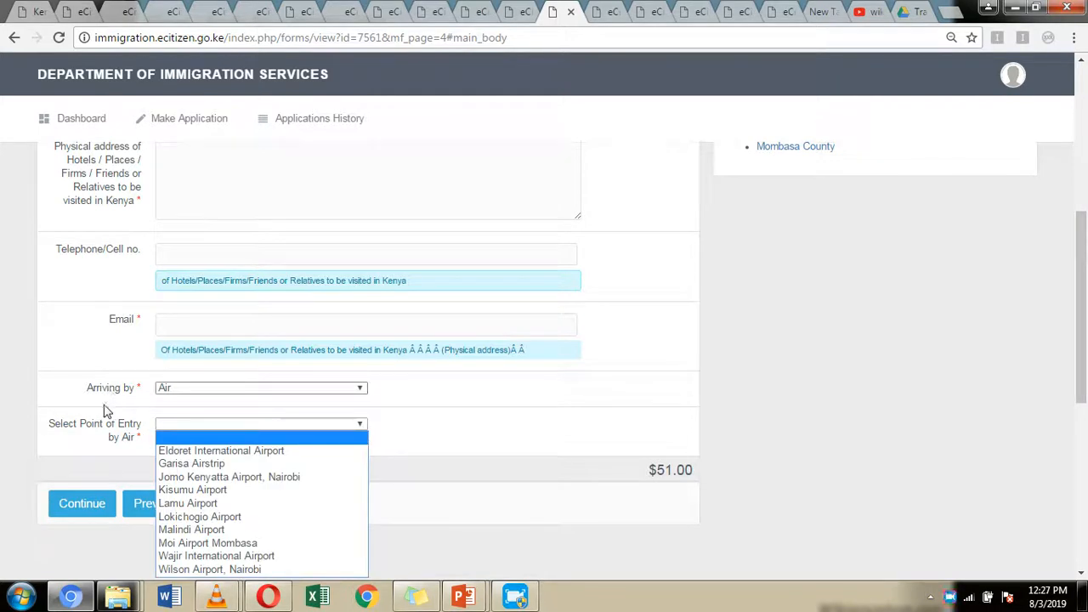
click(283, 478)
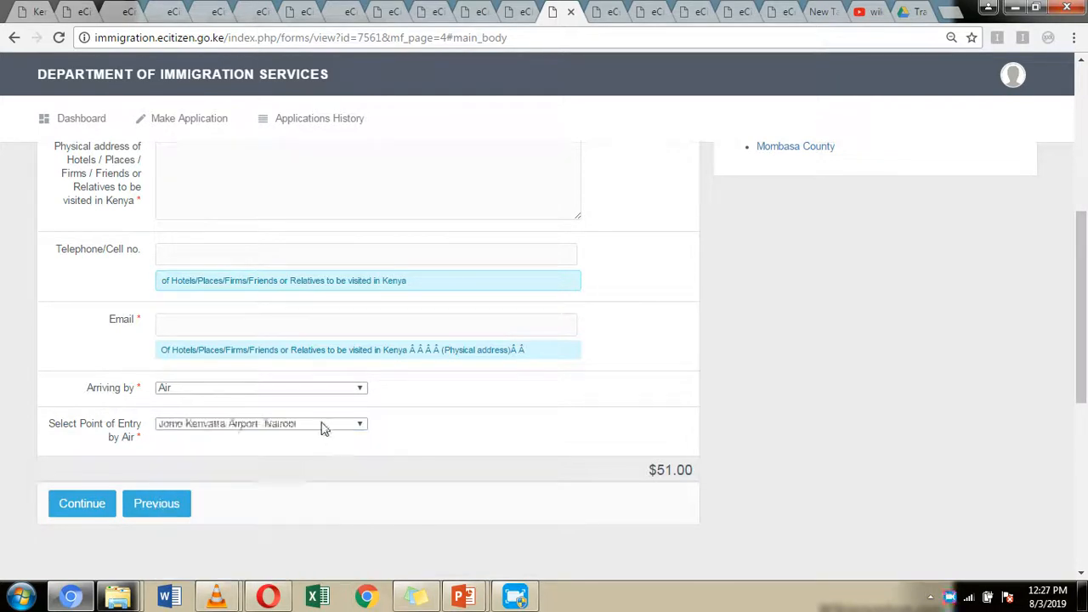
scroll(510, 425, up, 5)
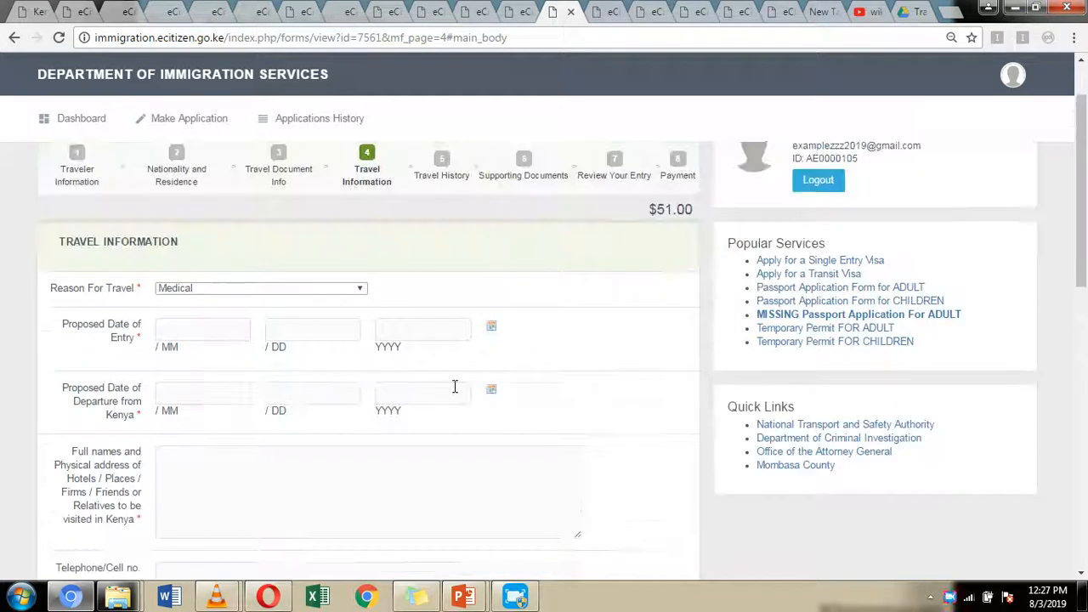
scroll(488, 264, down, 1)
Open the Travel History page and review the questions on previous visits, return to country of residence, denied entries and convictions
click(608, 8)
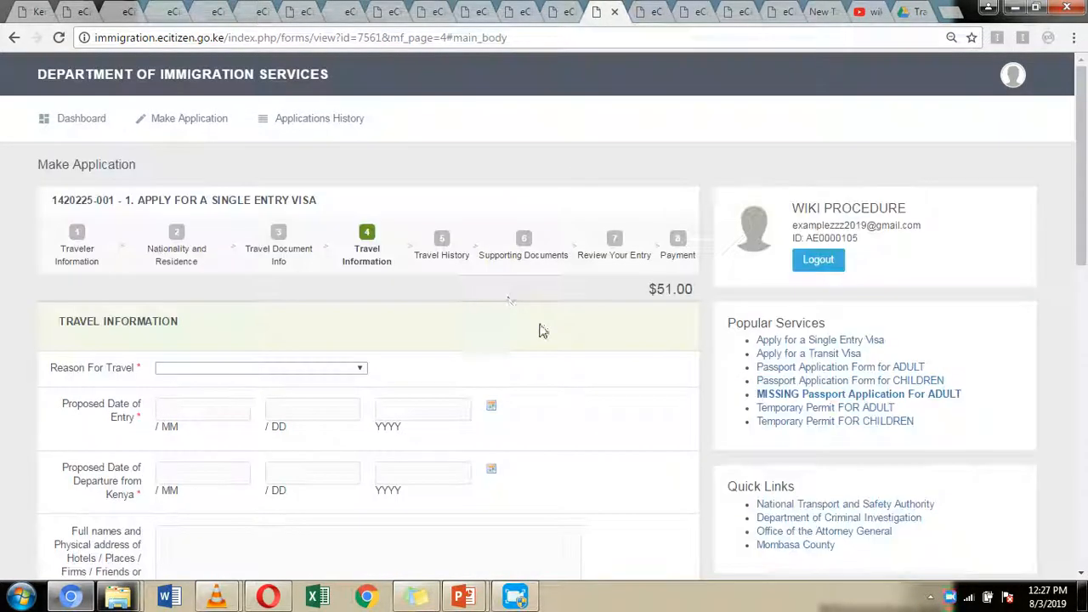
click(643, 9)
scroll(523, 282, down, 1)
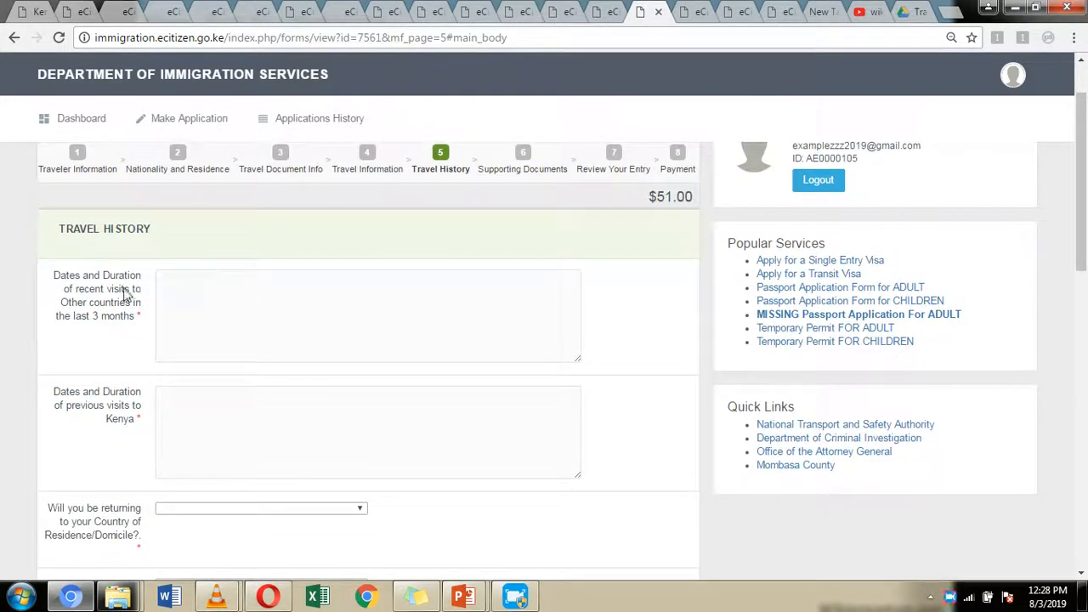
scroll(165, 287, down, 1)
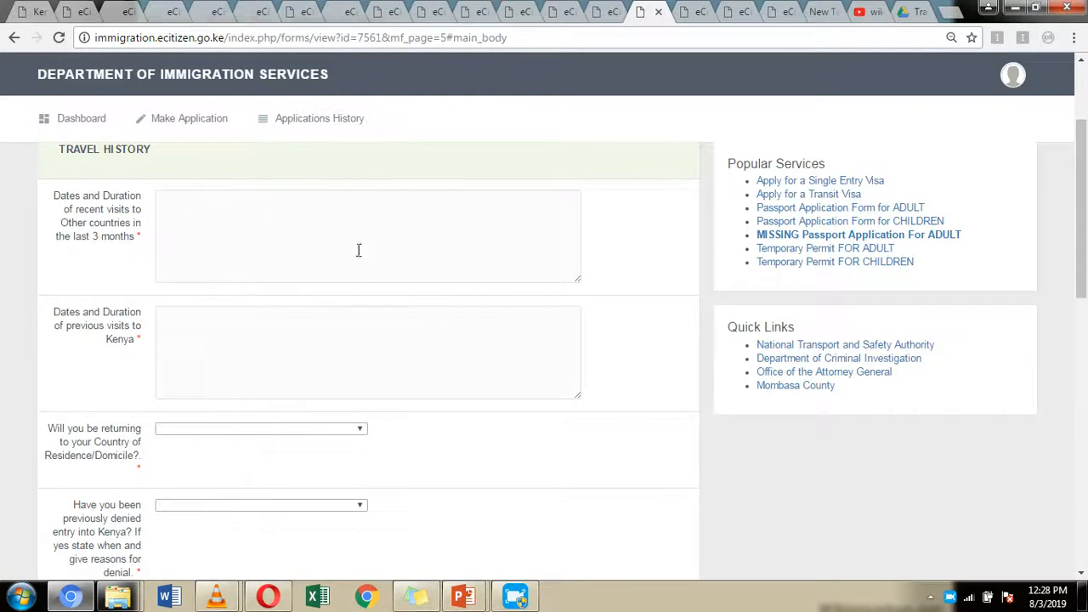
scroll(136, 297, down, 1)
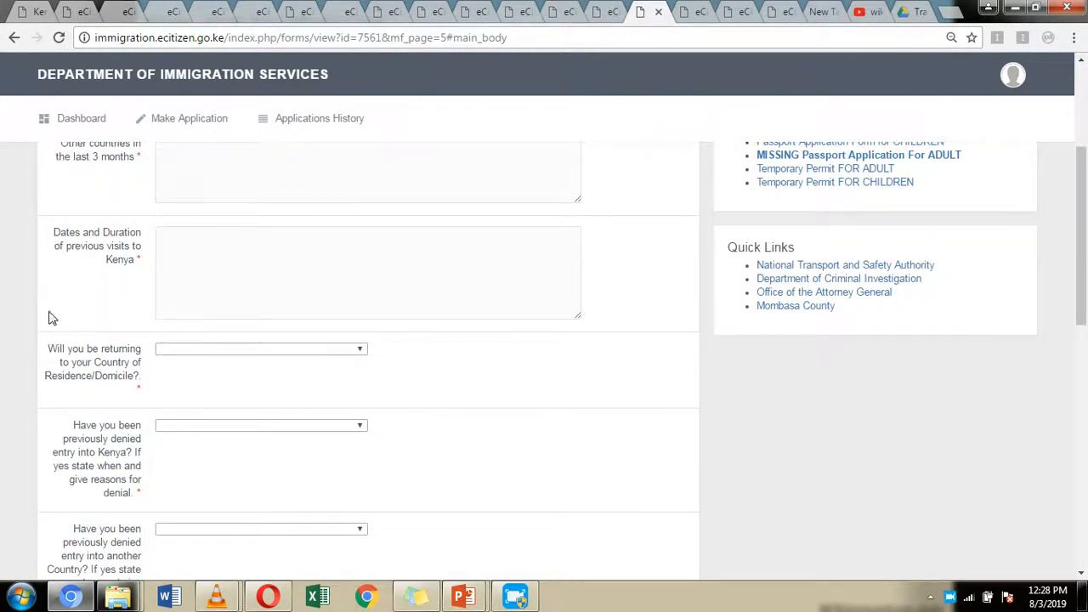
scroll(179, 312, down, 1)
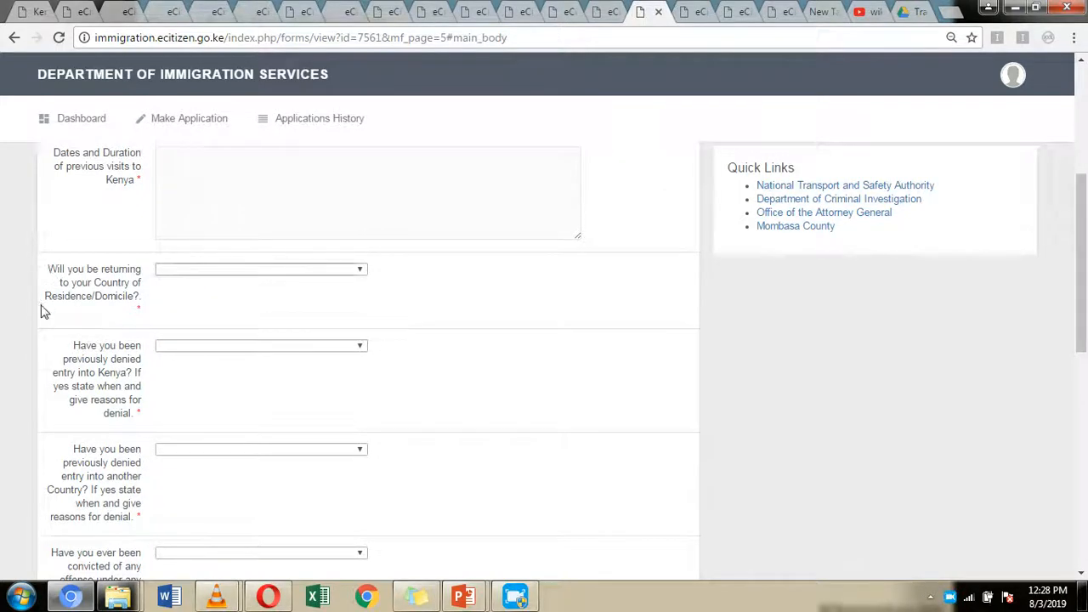
scroll(246, 326, down, 1)
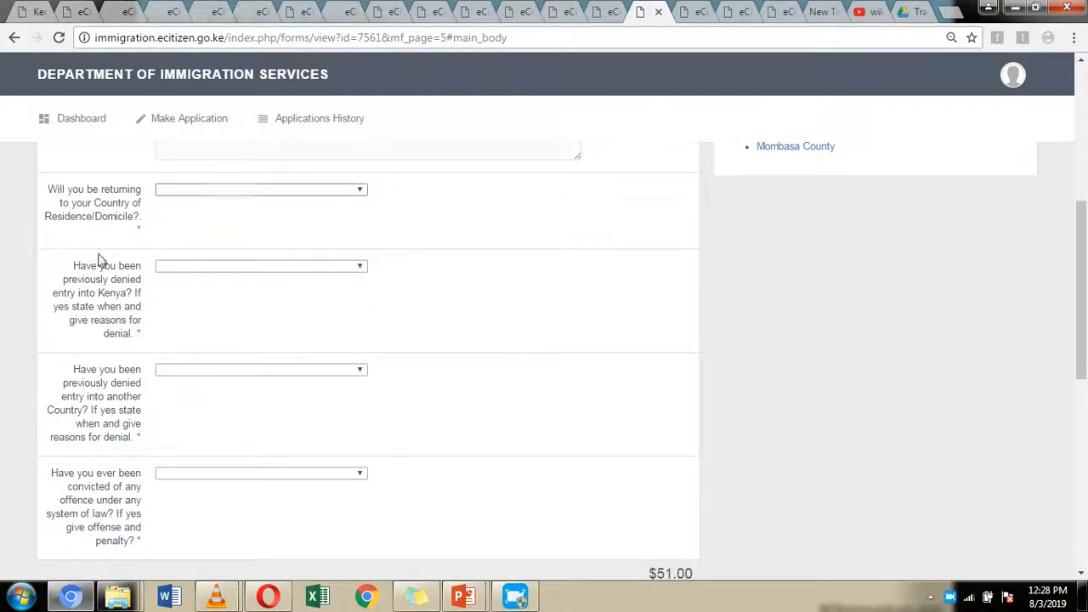
scroll(355, 286, down, 1)
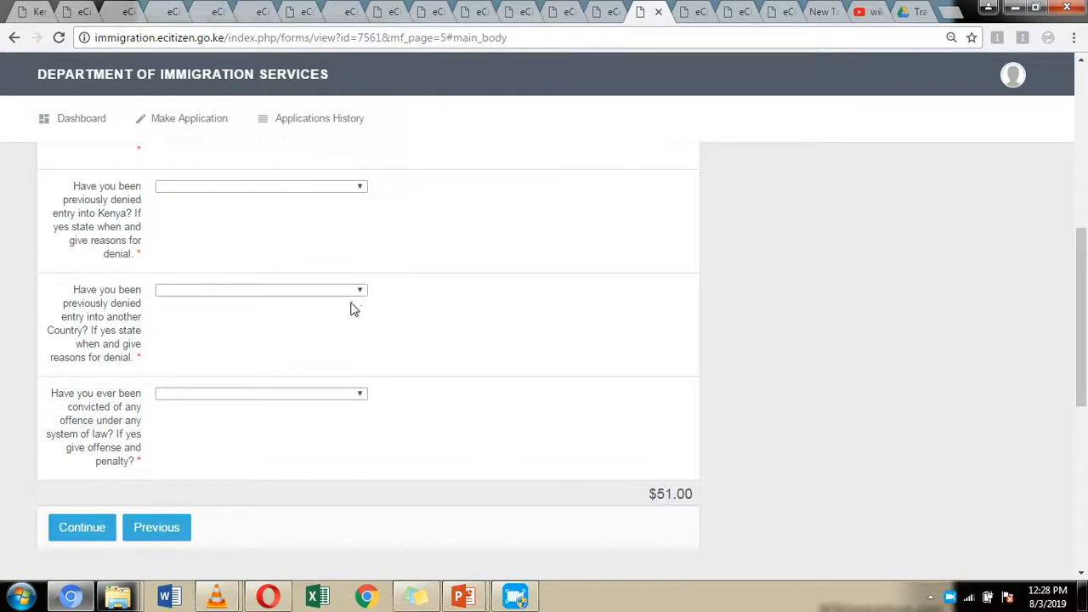
scroll(490, 393, up, 5)
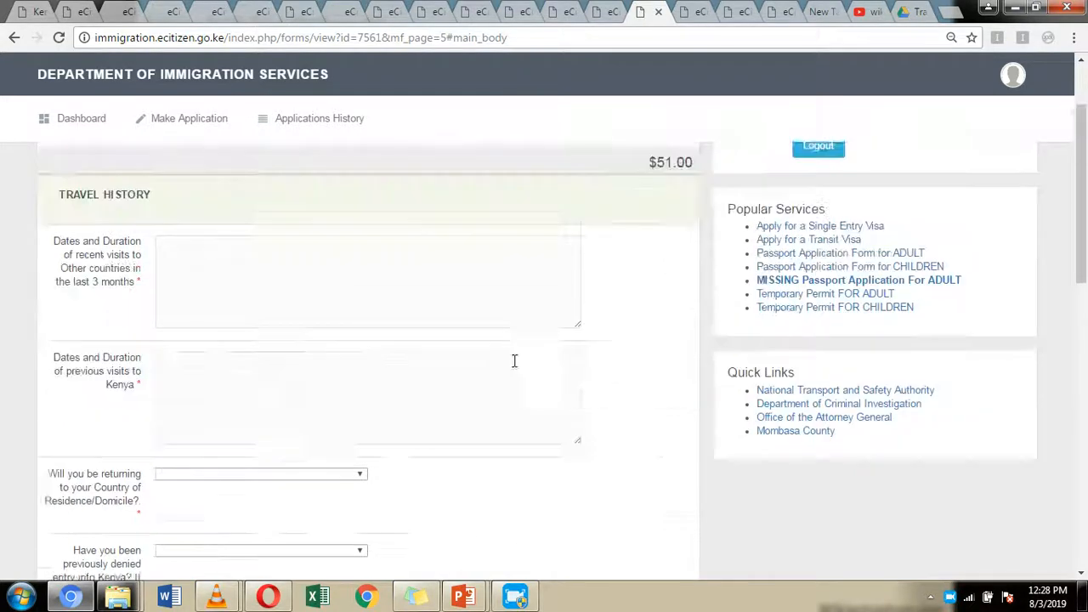
Open the Supporting Documents page and examine the upload guidelines for the passport bio data page, additional documents and passport photo
click(702, 10)
scroll(632, 280, down, 1)
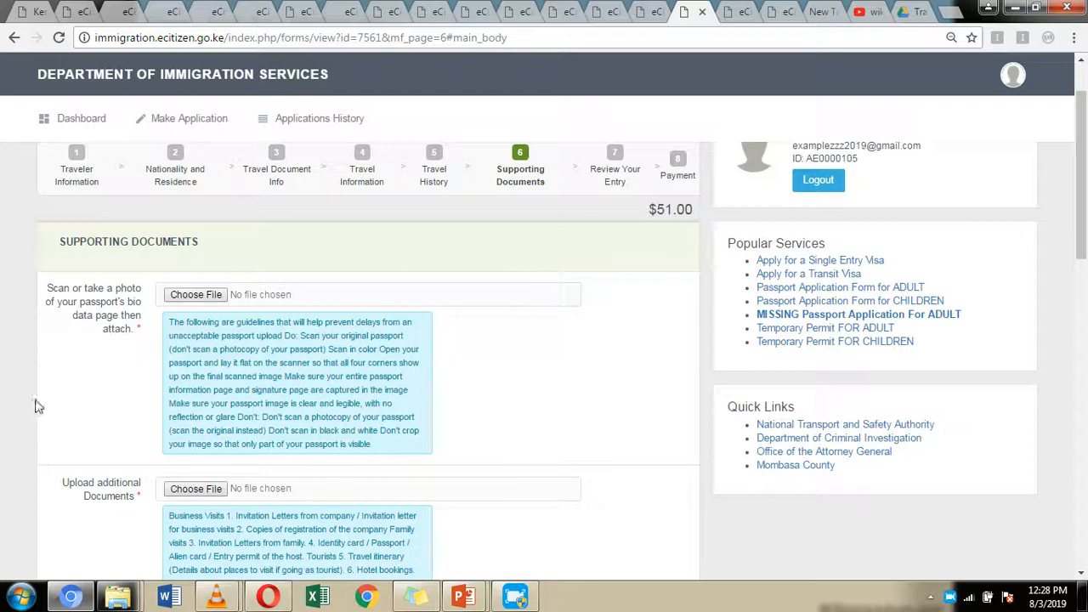
scroll(288, 454, down, 2)
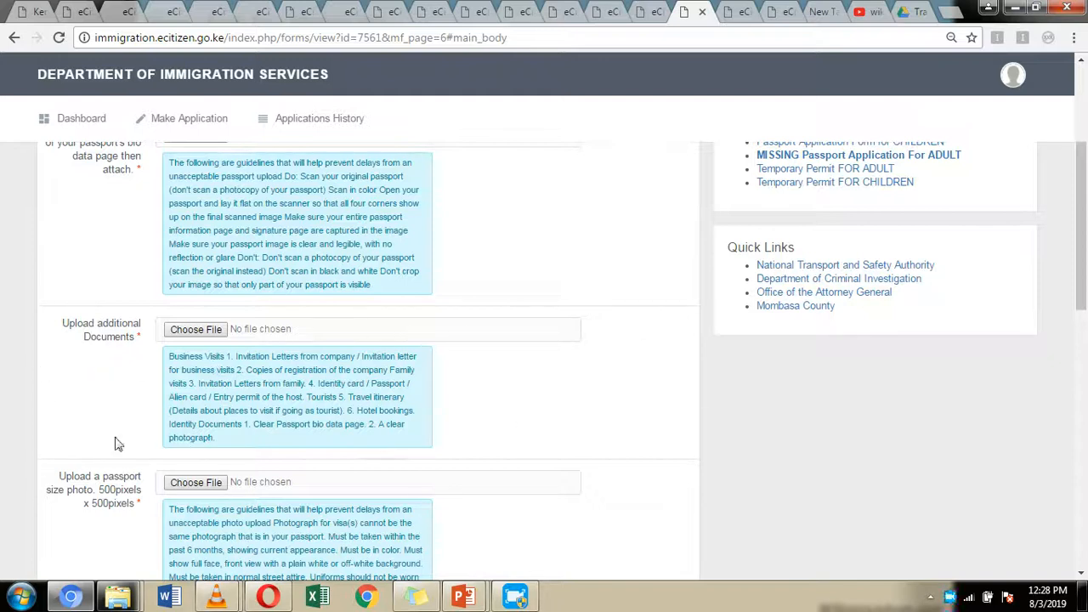
scroll(602, 372, down, 1)
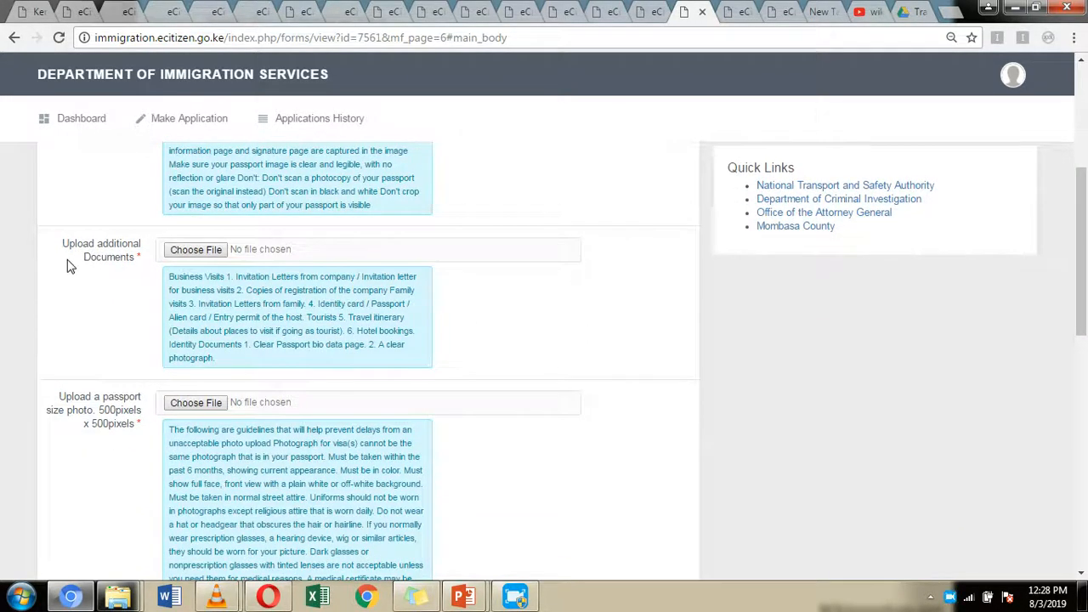
scroll(71, 267, down, 1)
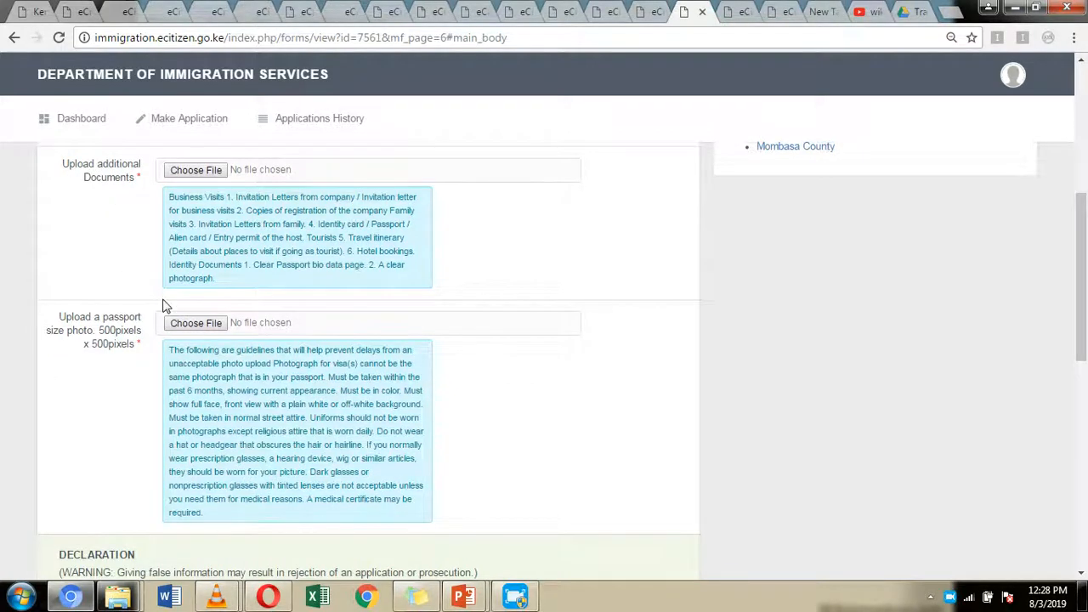
scroll(165, 306, down, 1)
scroll(257, 398, down, 1)
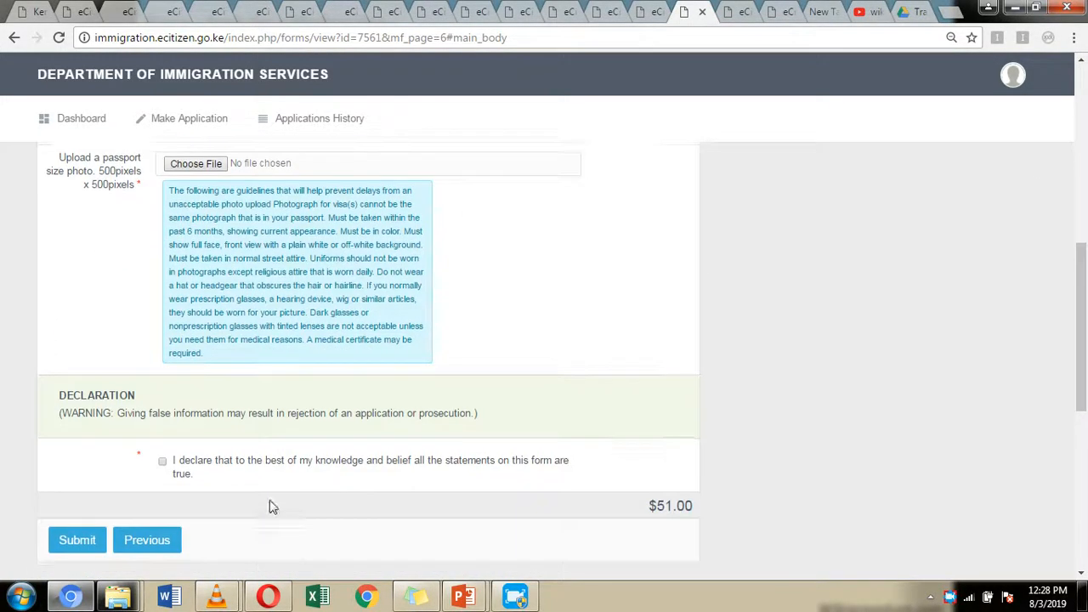
Accept the declaration that all statements are true, continue to the entry review page and check the application's answers
click(164, 466)
click(77, 539)
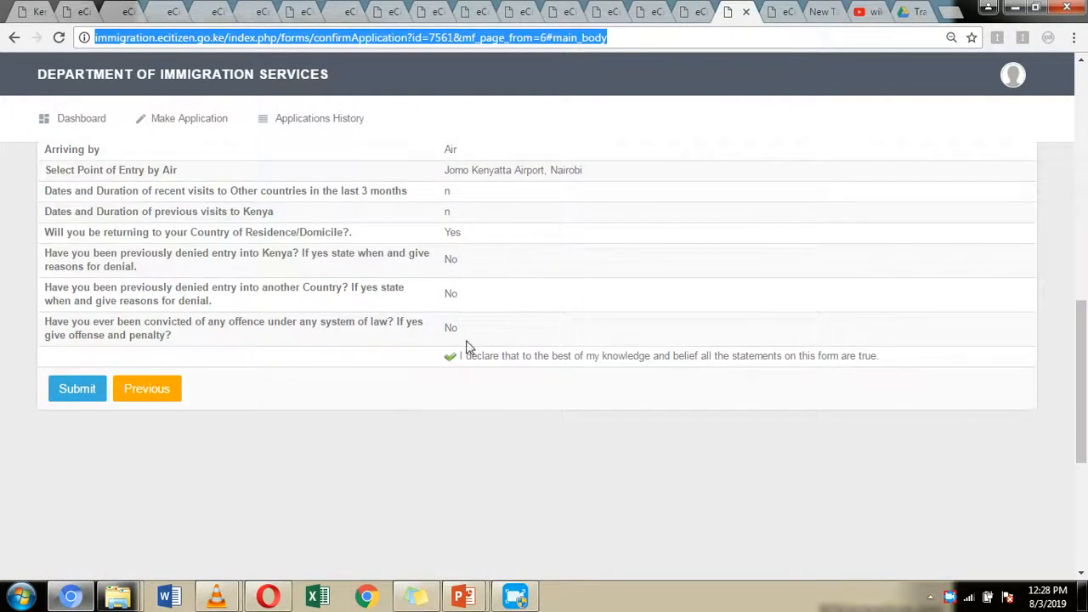
drag(1083, 314, 1084, 104)
drag(1085, 191, 1082, 81)
drag(1085, 183, 1078, 438)
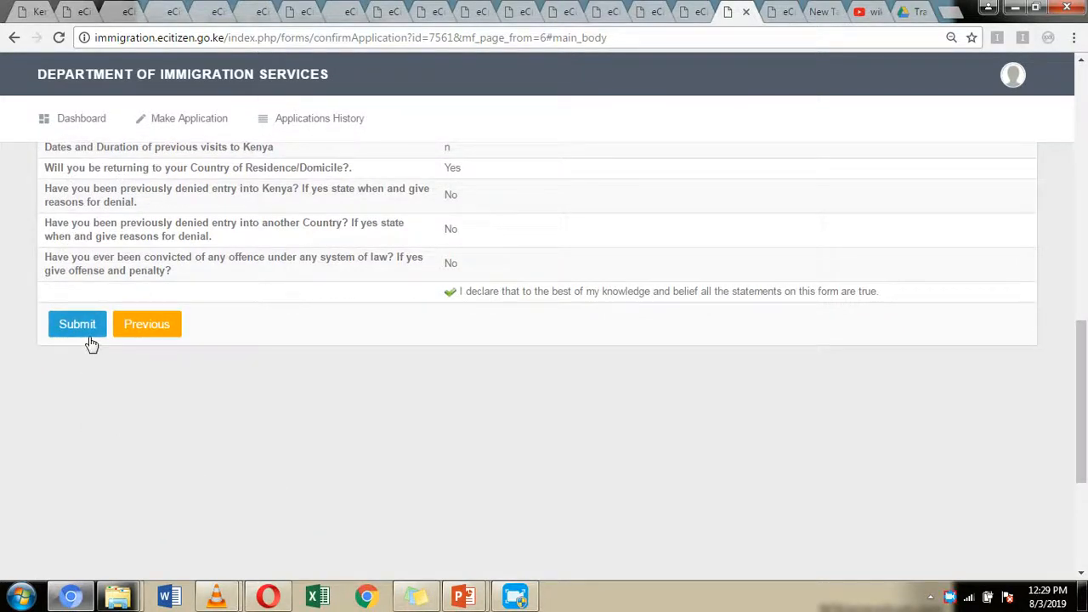
Open the Payment page and examine the Debit/Credit/Prepaid Card payment option
click(784, 15)
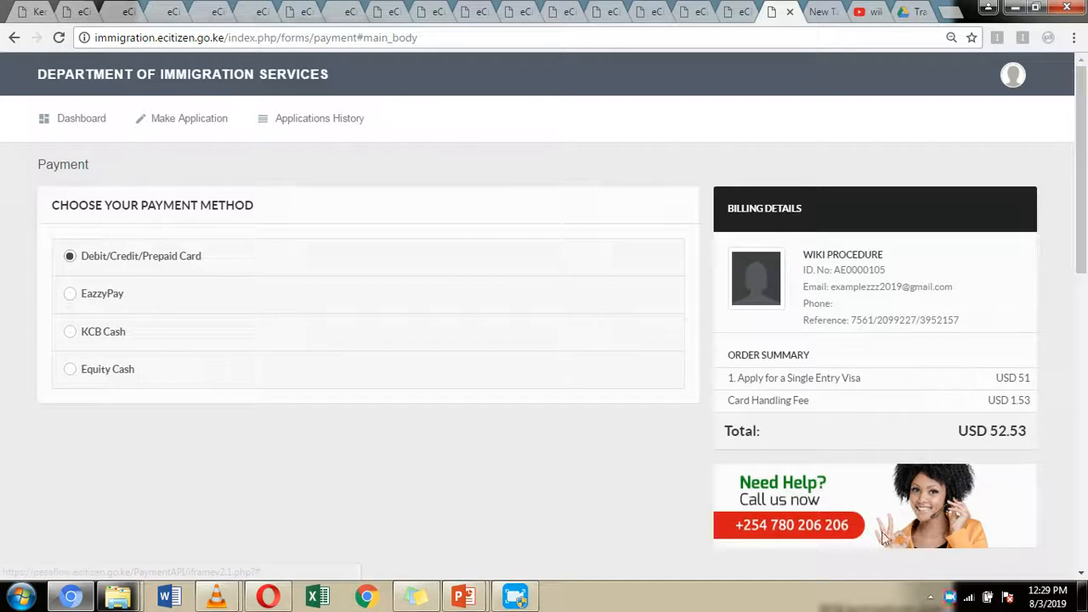
click(67, 260)
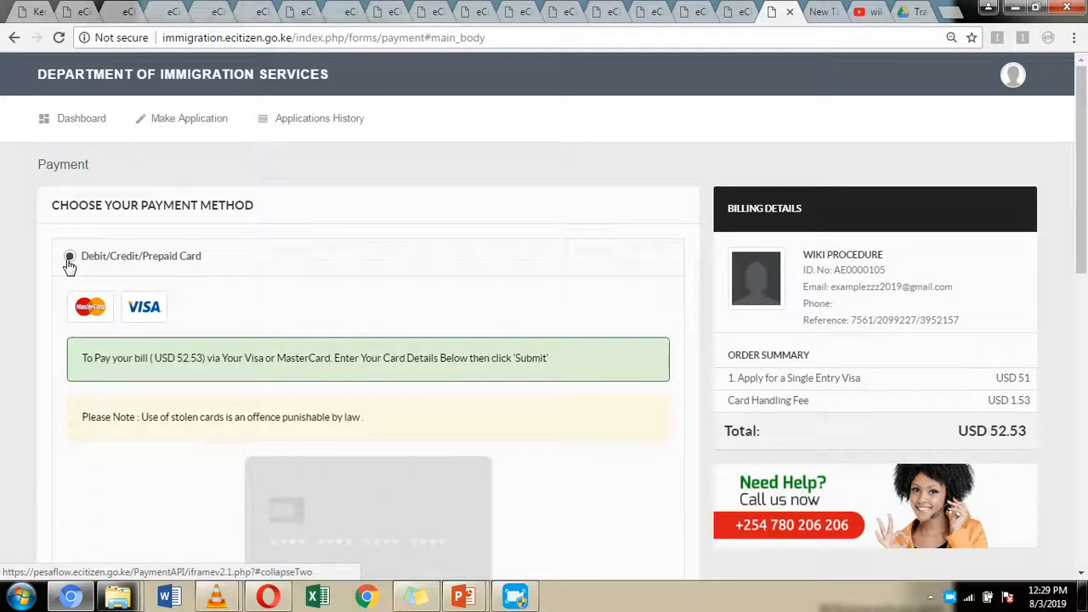
click(70, 260)
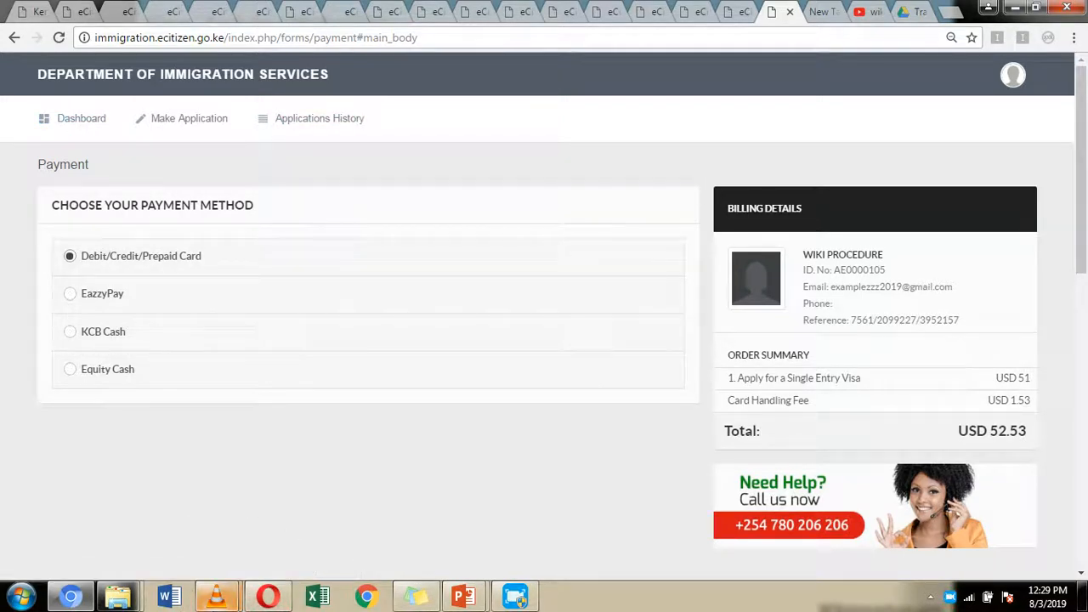
Switch to the PowerPoint slide show, read the Fees slide, then end the show and minimize the presentation
mouse_move(474, 600)
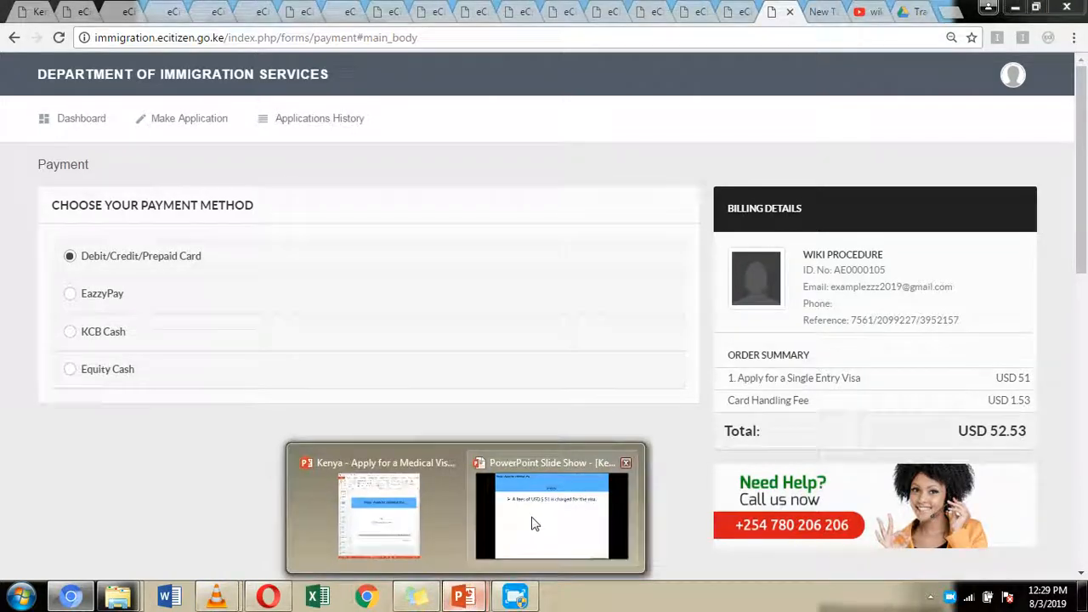
click(550, 521)
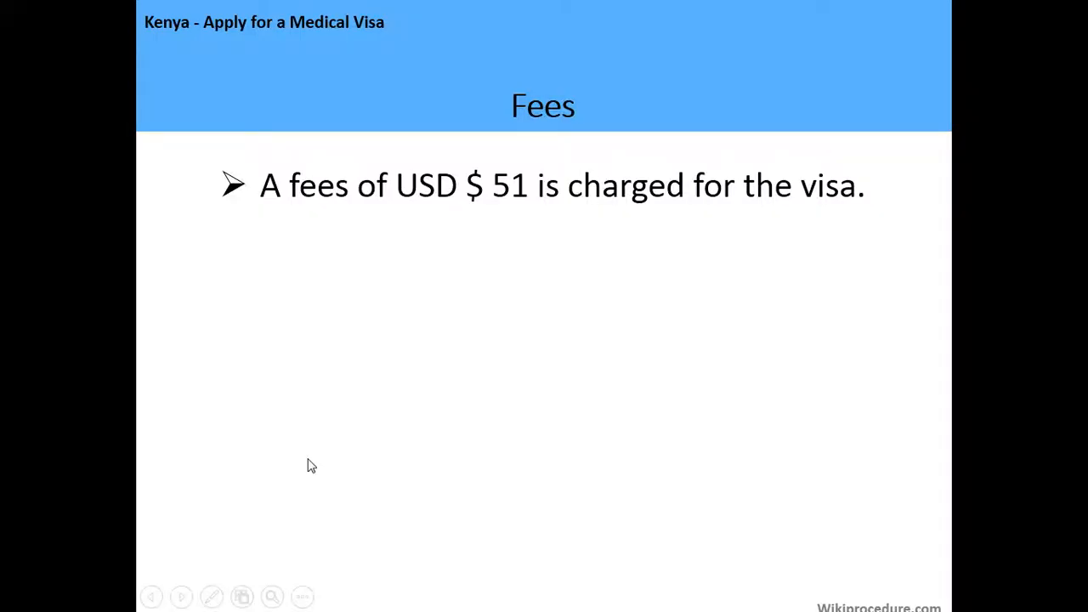
click(308, 459)
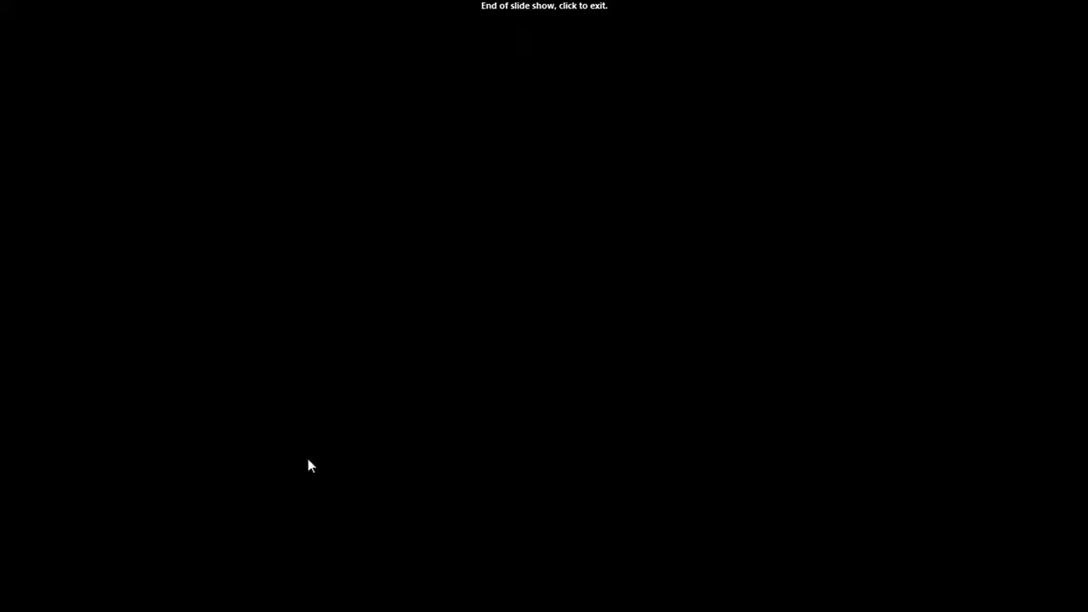
click(307, 458)
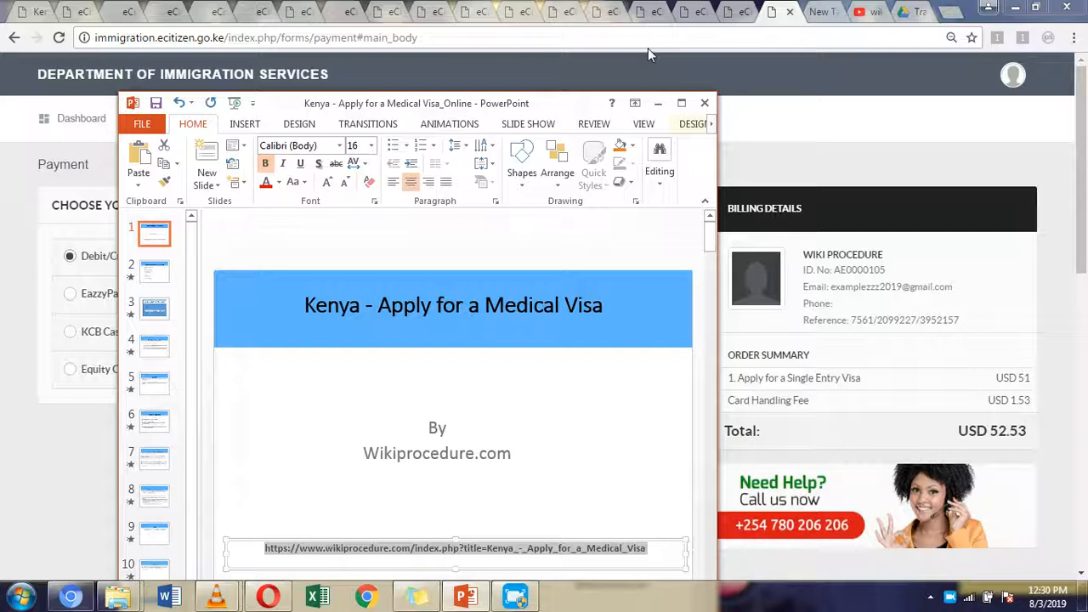
click(657, 102)
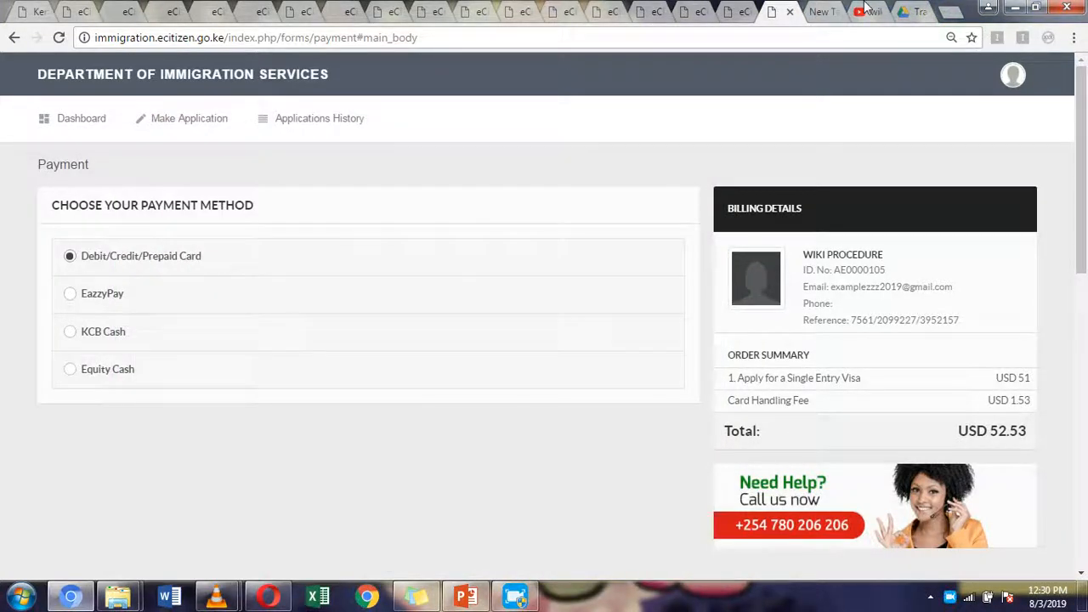
Close the blank new tab in the browser to bring up the YouTube results for wikiprocedure kenya
click(833, 9)
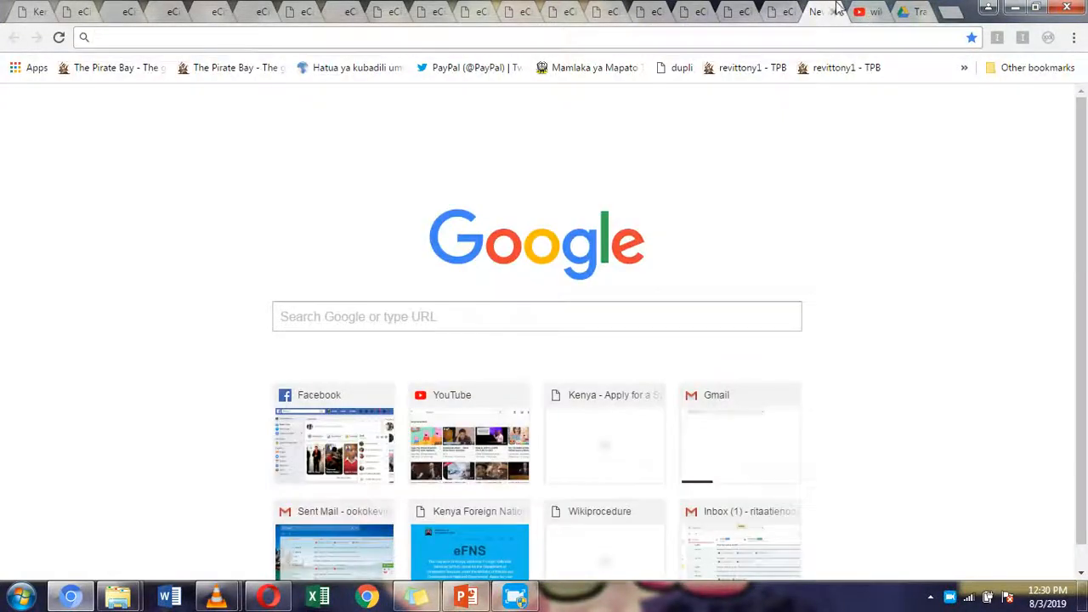
click(840, 11)
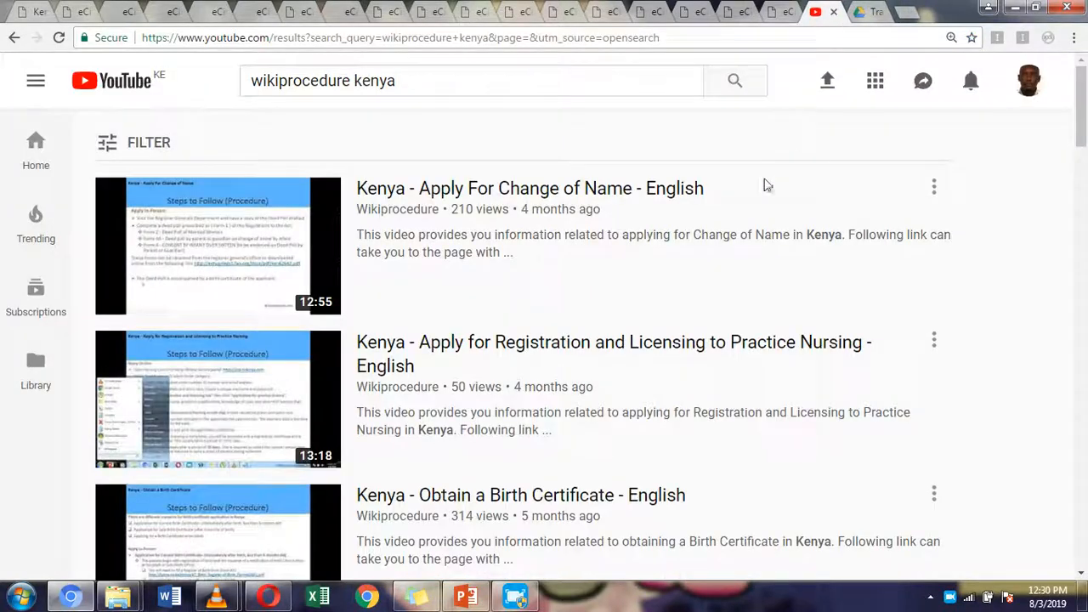